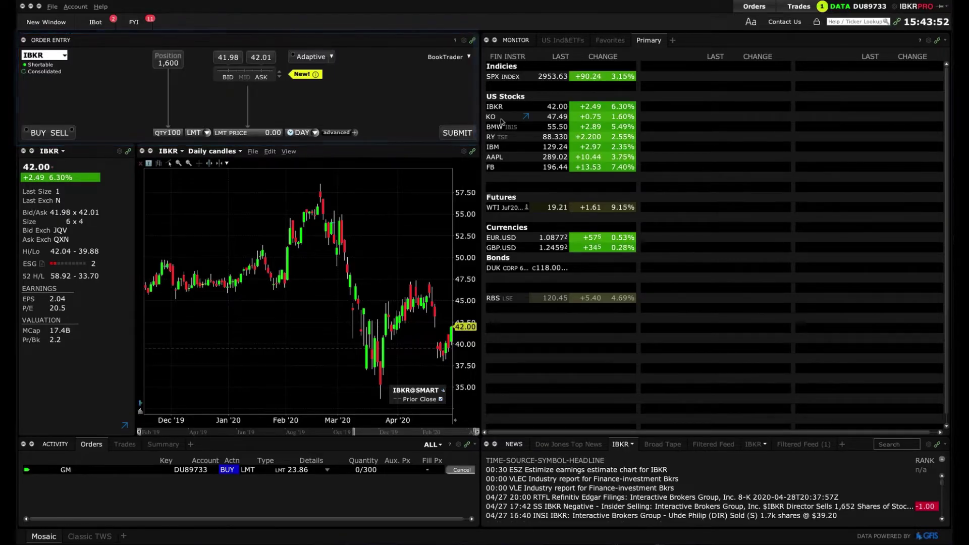
Add GENERAL ELECTRIC CO (GE, NYSE, SMART) to the US Stocks watchlist below FB.
click(502, 118)
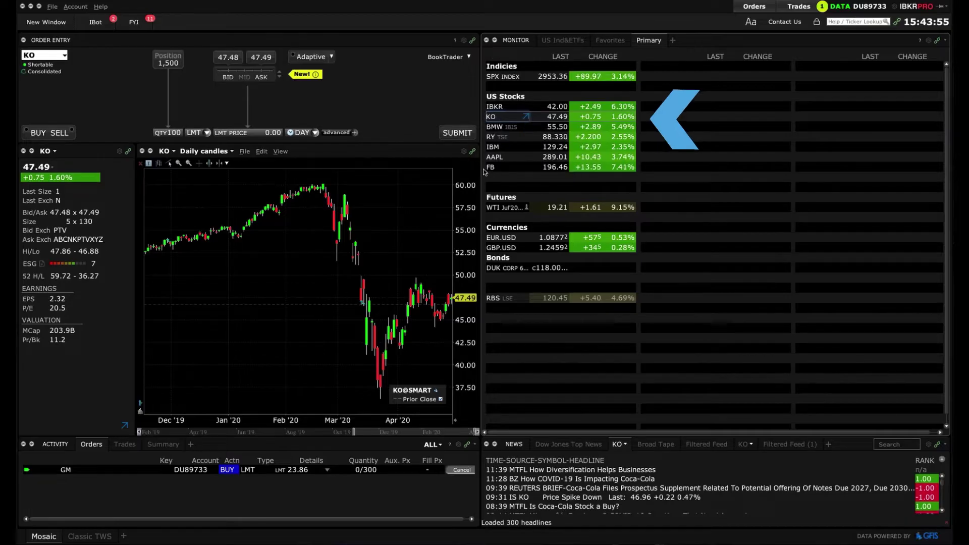
click(506, 177)
text(ge)
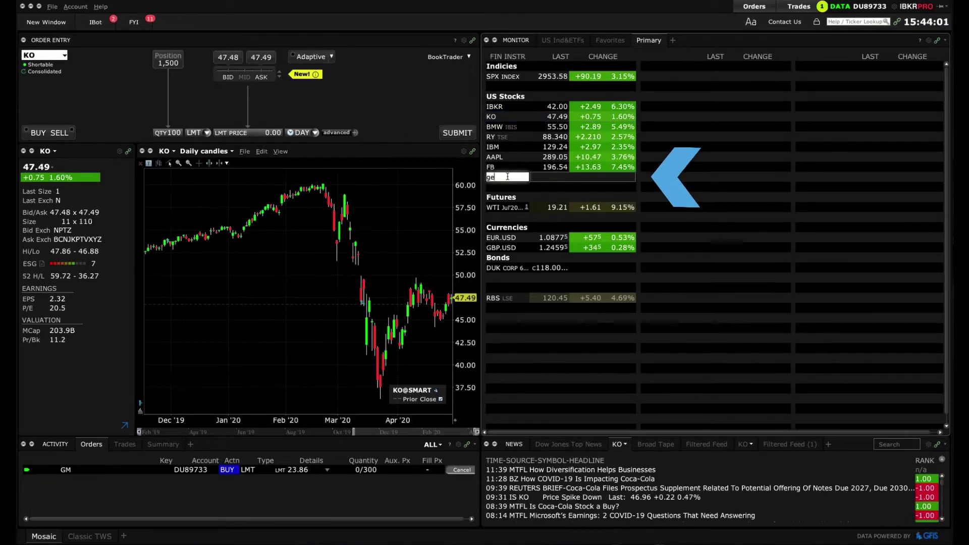
key(Return)
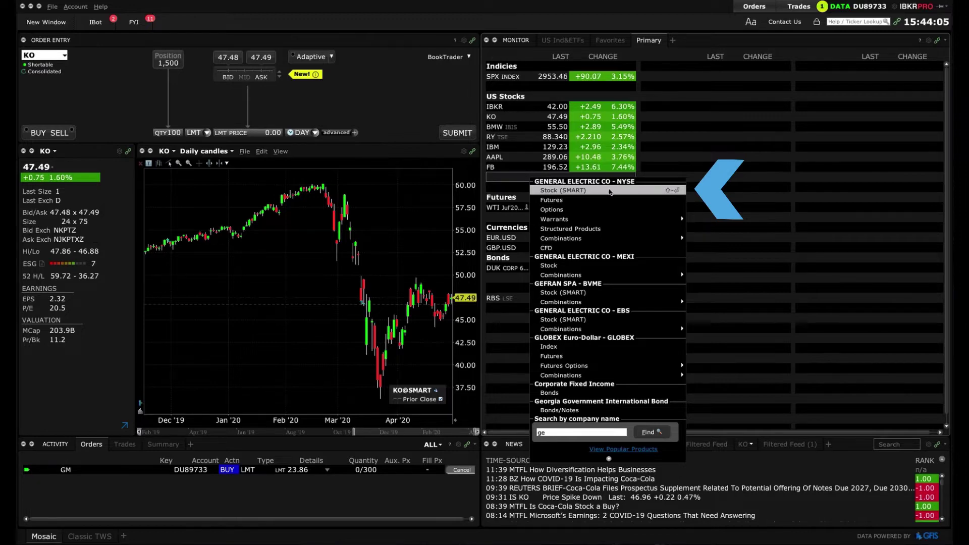
click(609, 192)
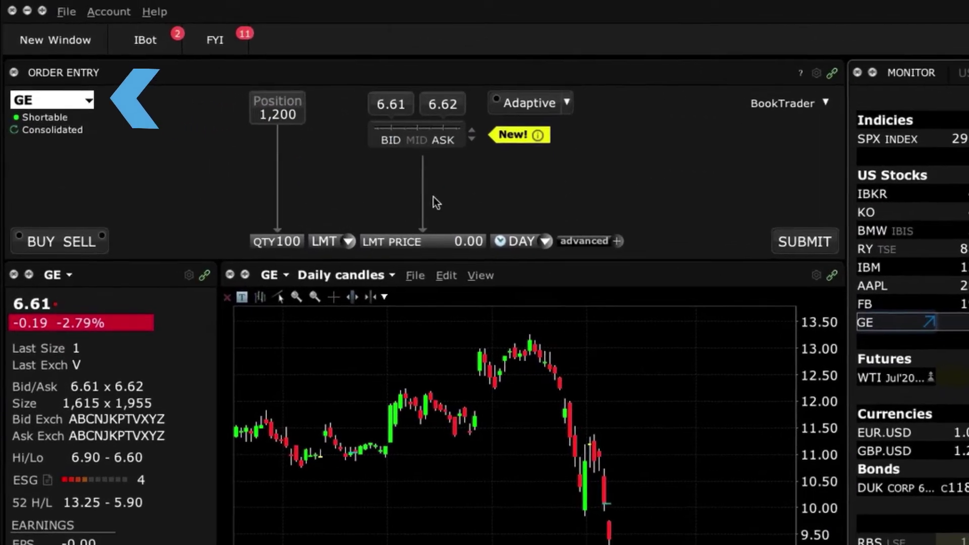
Load AAPL from the recent symbols and set it as a buy at a 289.11 limit.
click(90, 101)
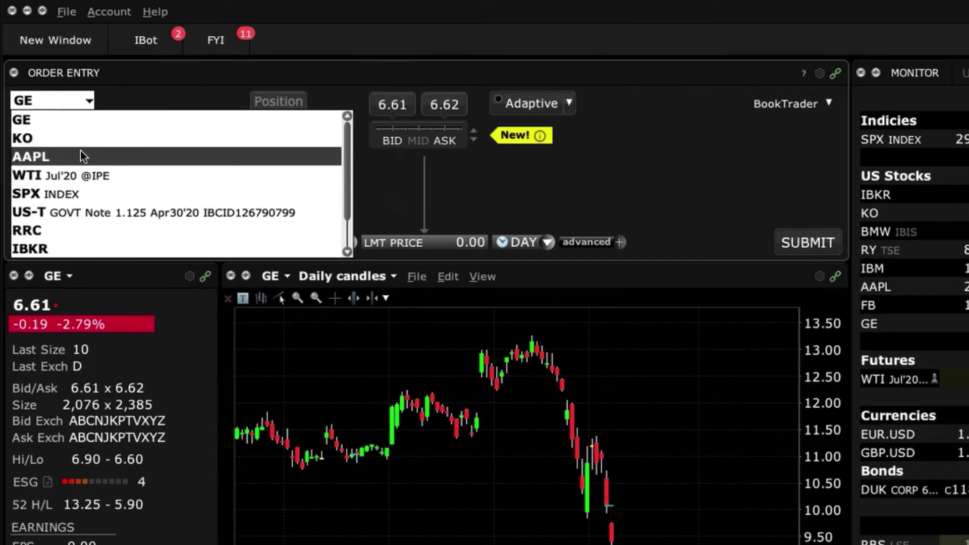
click(81, 151)
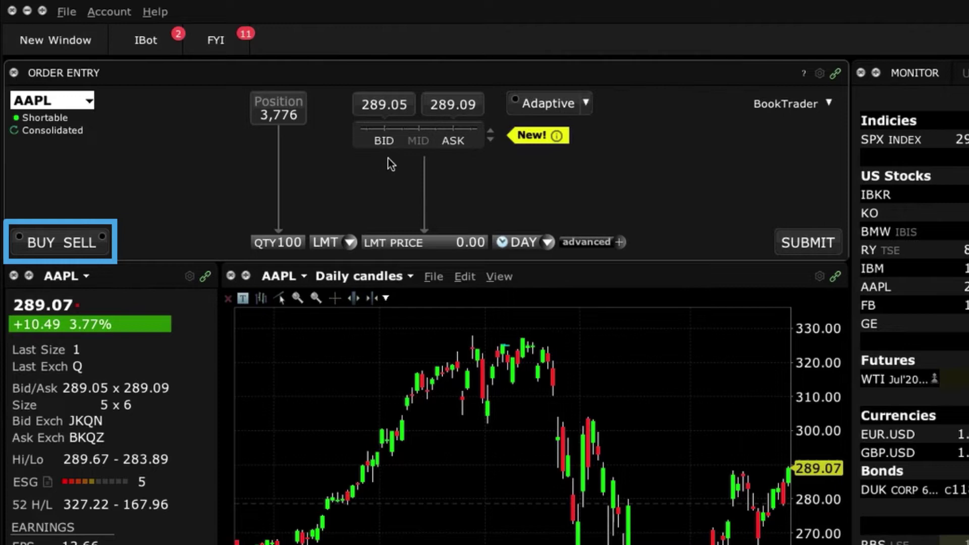
click(47, 242)
click(68, 243)
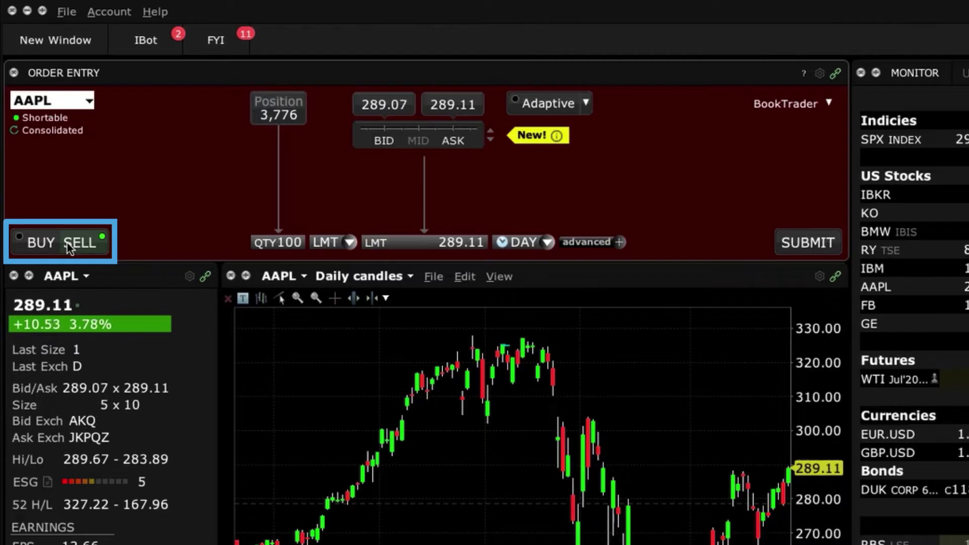
click(54, 243)
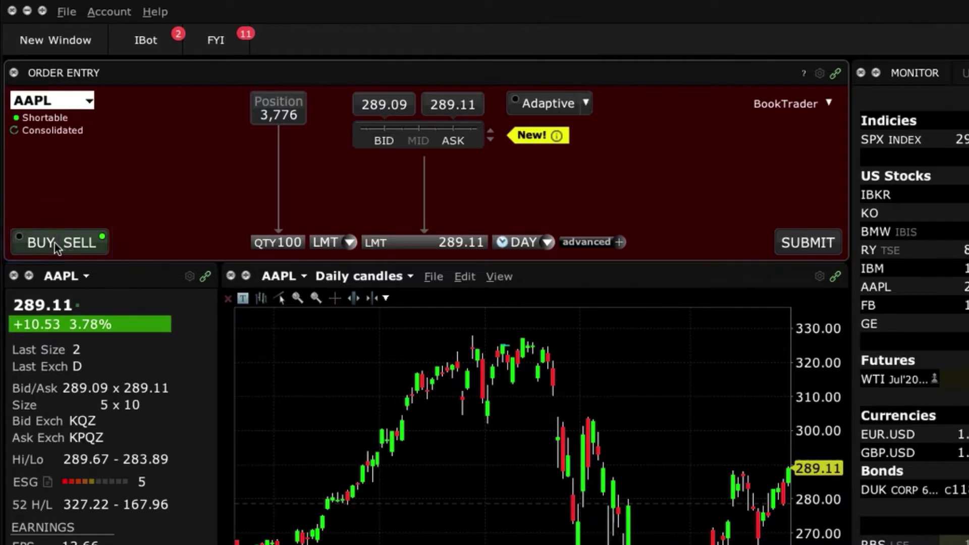
Change the AAPL buy quantity to 200 shares, keeping LMT as the order type.
click(289, 244)
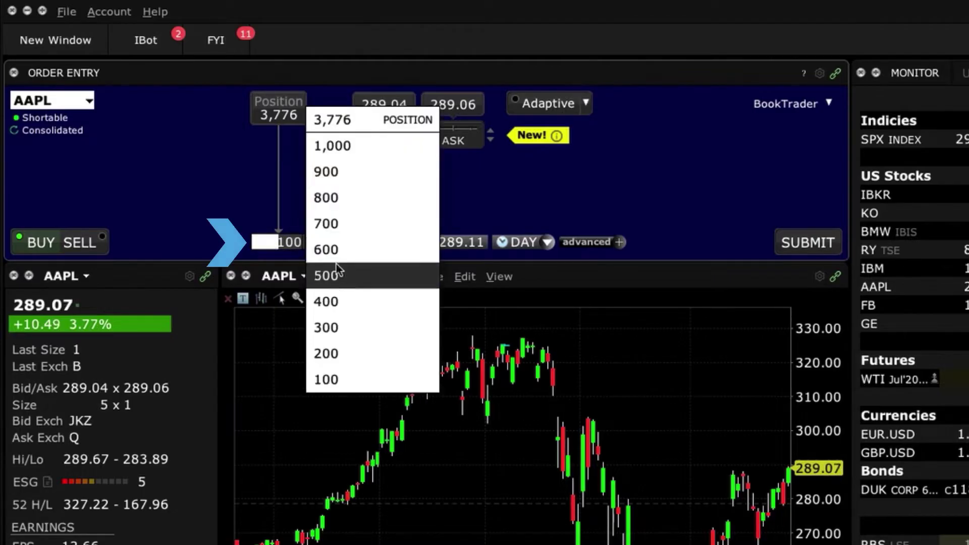
click(346, 353)
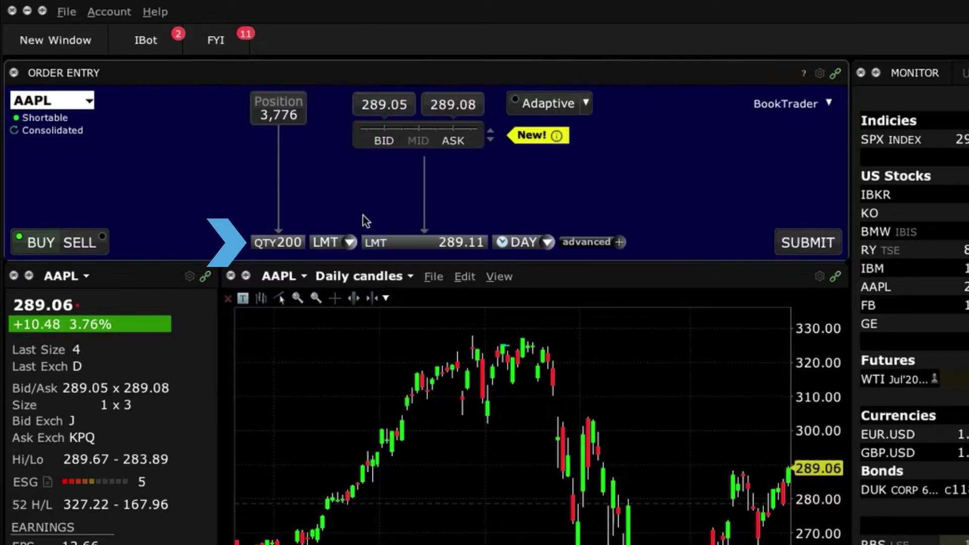
click(352, 240)
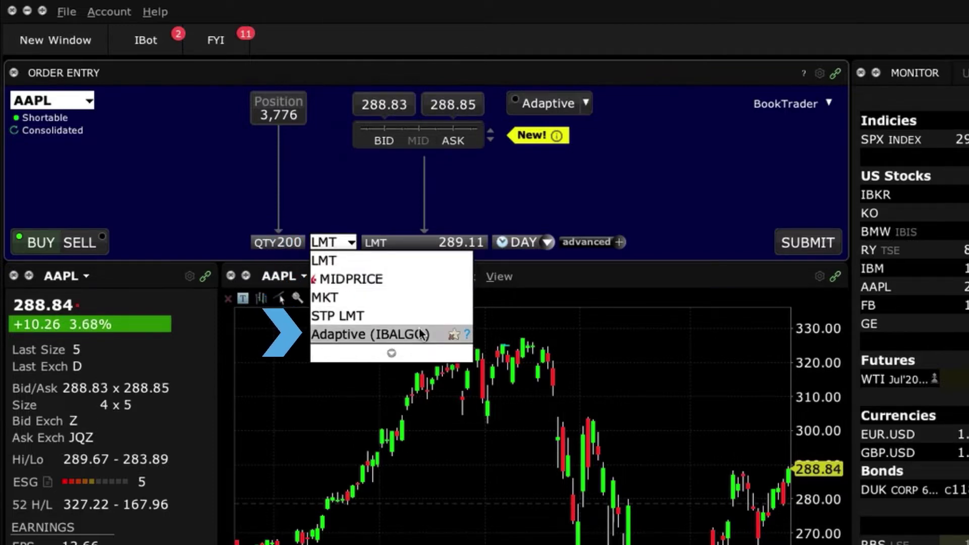
click(410, 352)
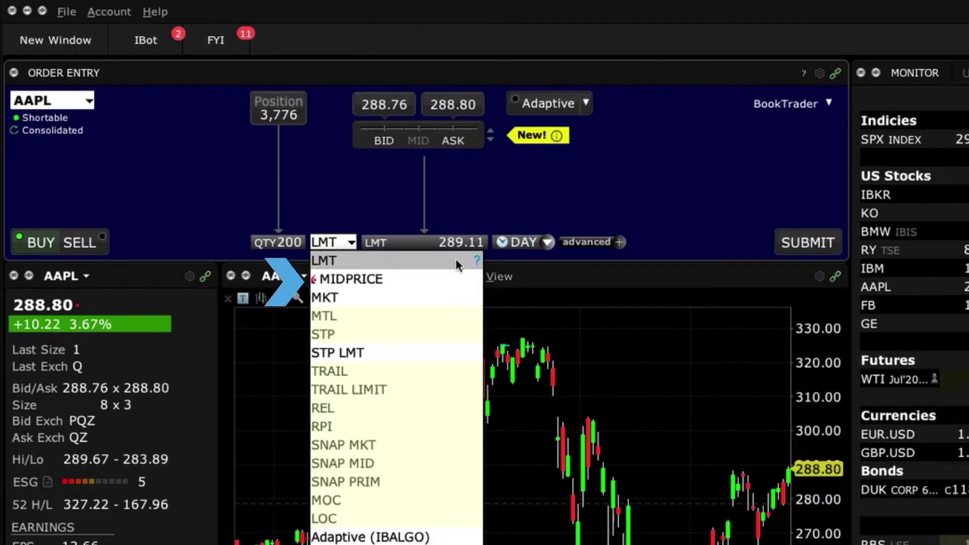
click(456, 260)
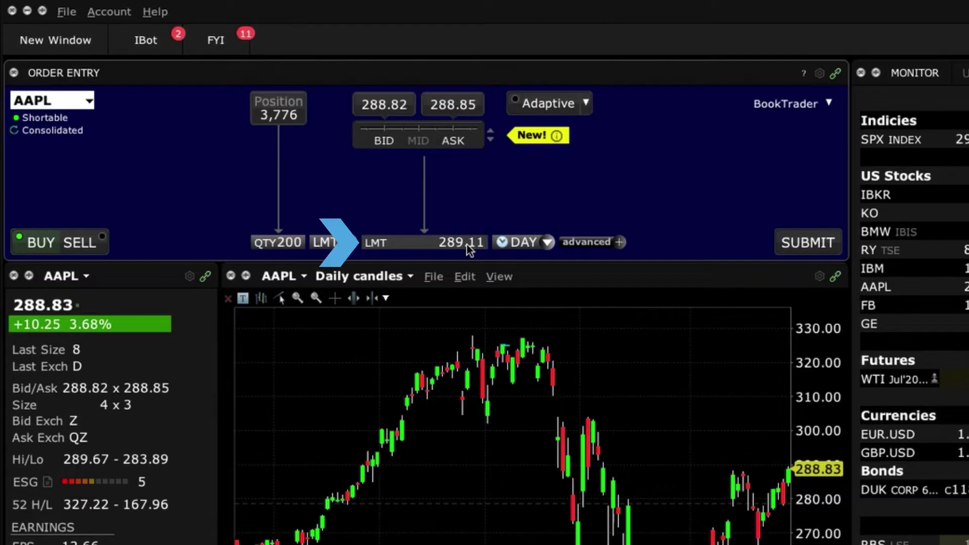
Set the AAPL limit price to the 288.76 midpoint with DAY time in force.
click(469, 248)
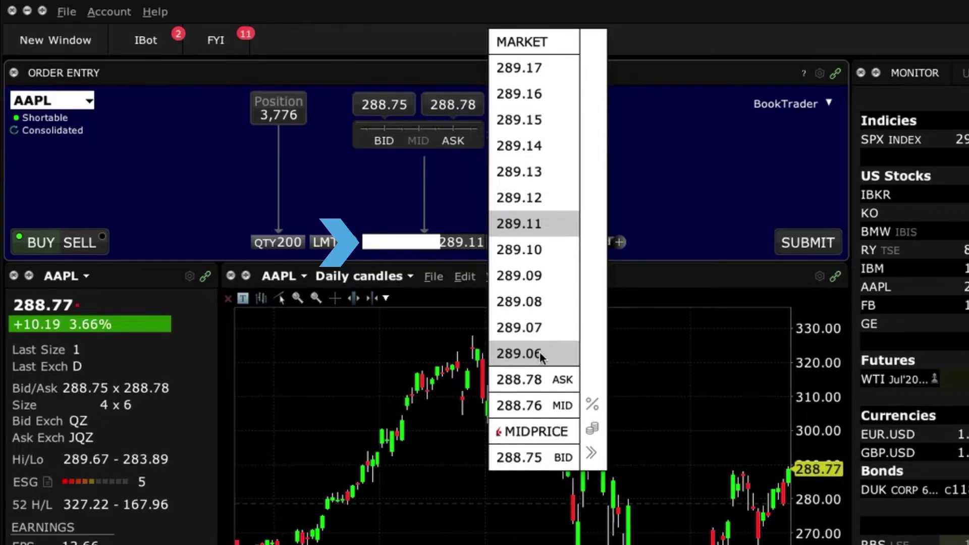
click(538, 402)
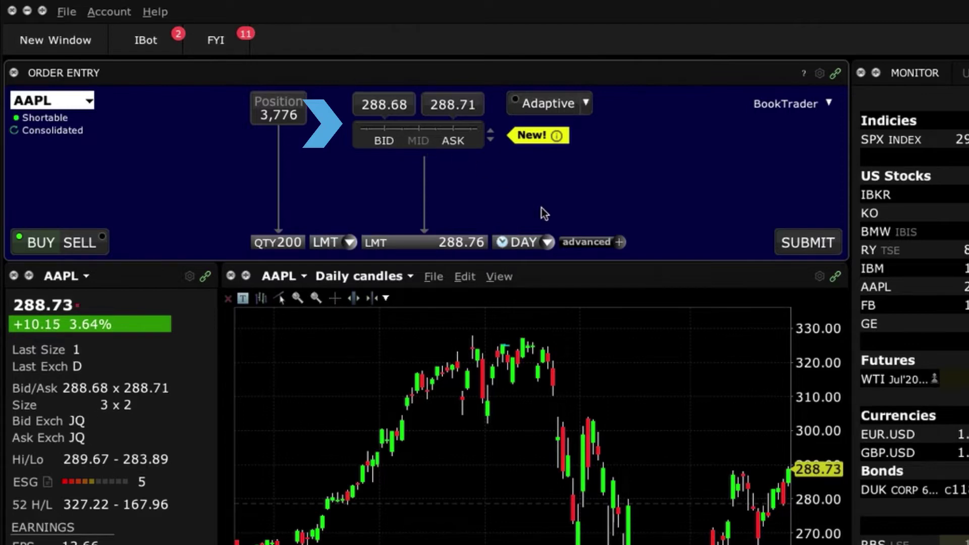
click(547, 241)
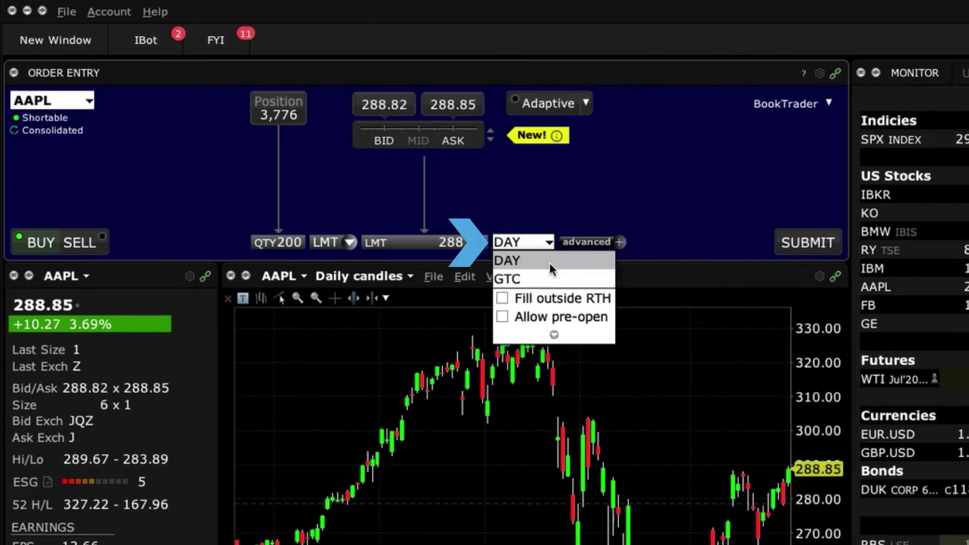
click(549, 262)
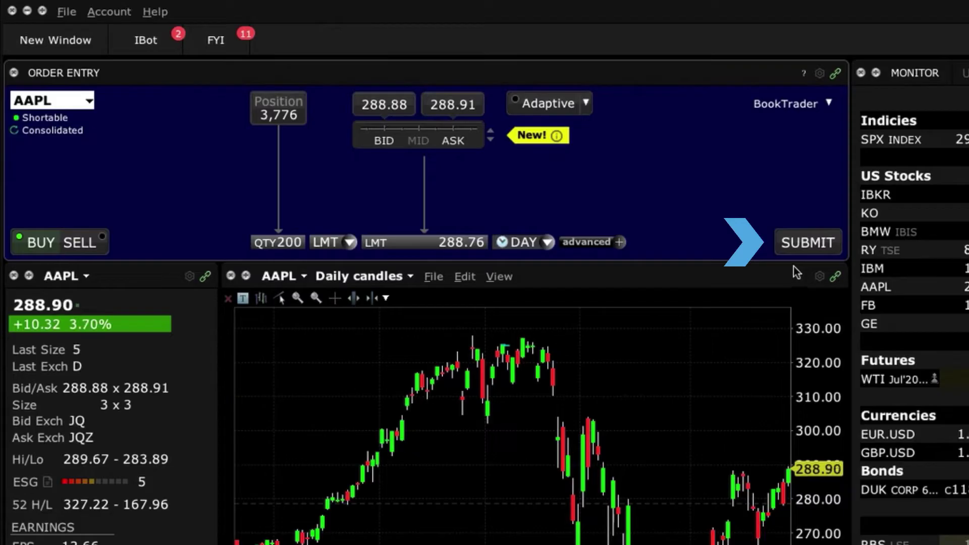
Submit and transmit the 200-share AAPL buy at 288.76.
click(795, 247)
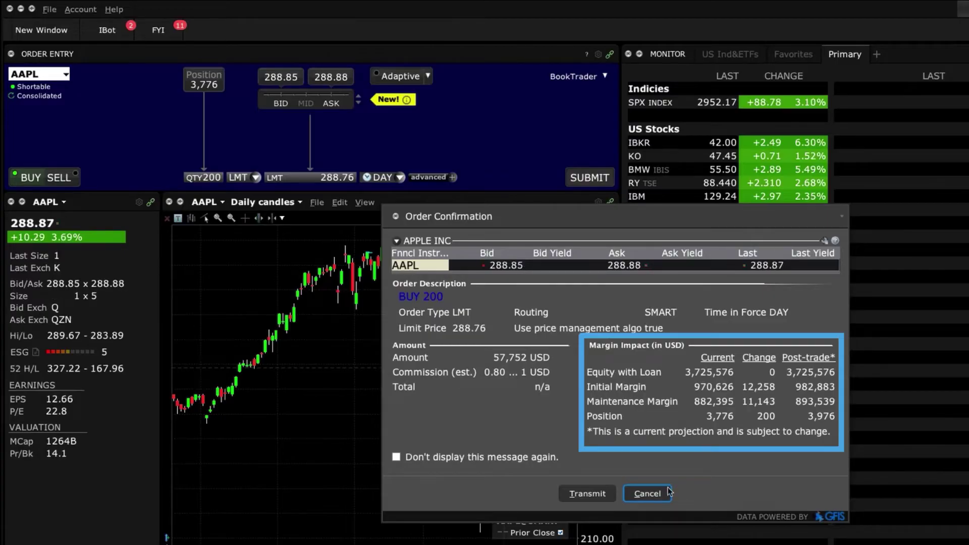
click(590, 494)
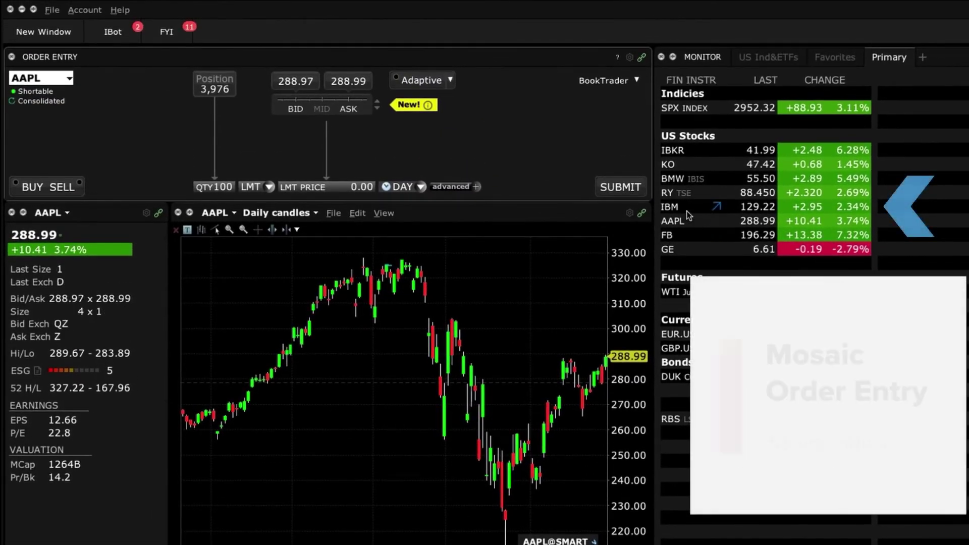
Stage an IBM buy order for 200 shares at a 129.19 limit.
click(688, 210)
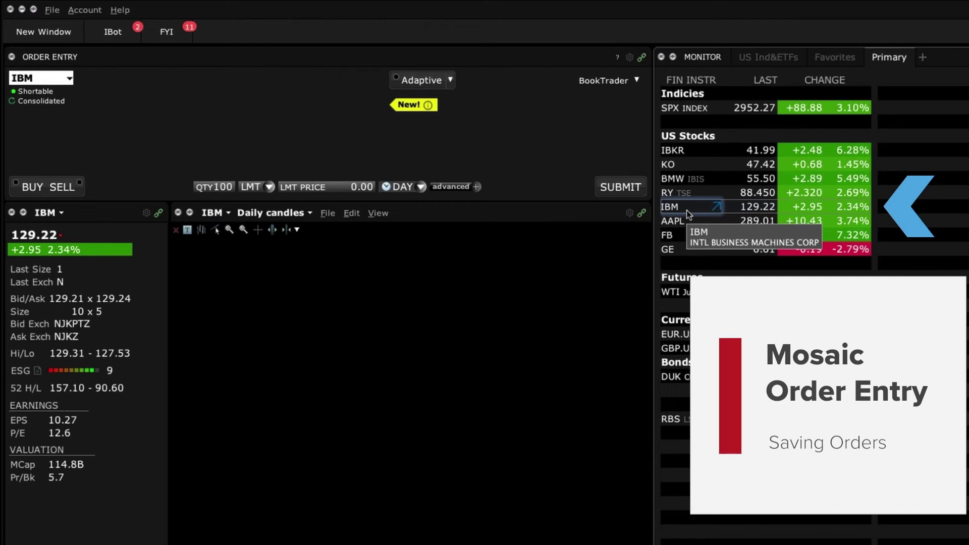
click(38, 186)
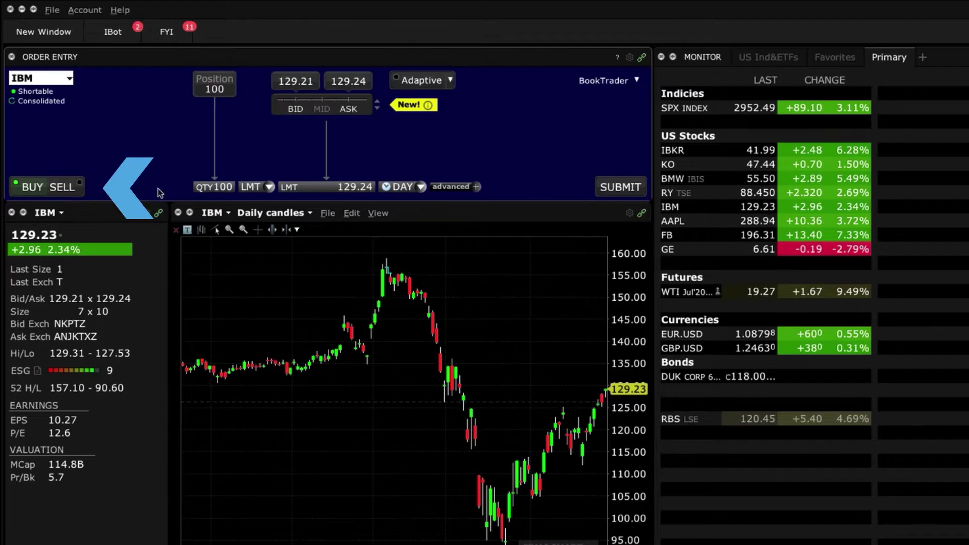
click(217, 189)
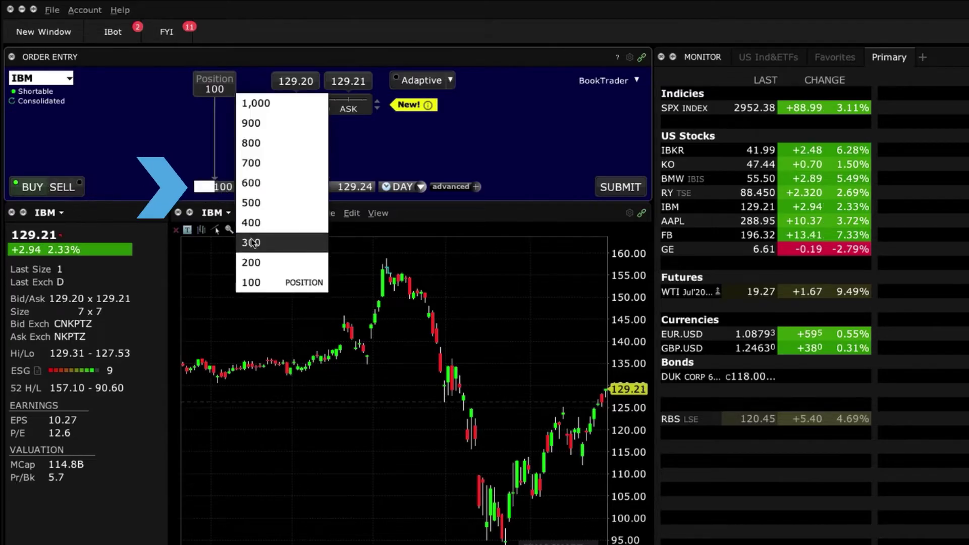
click(252, 262)
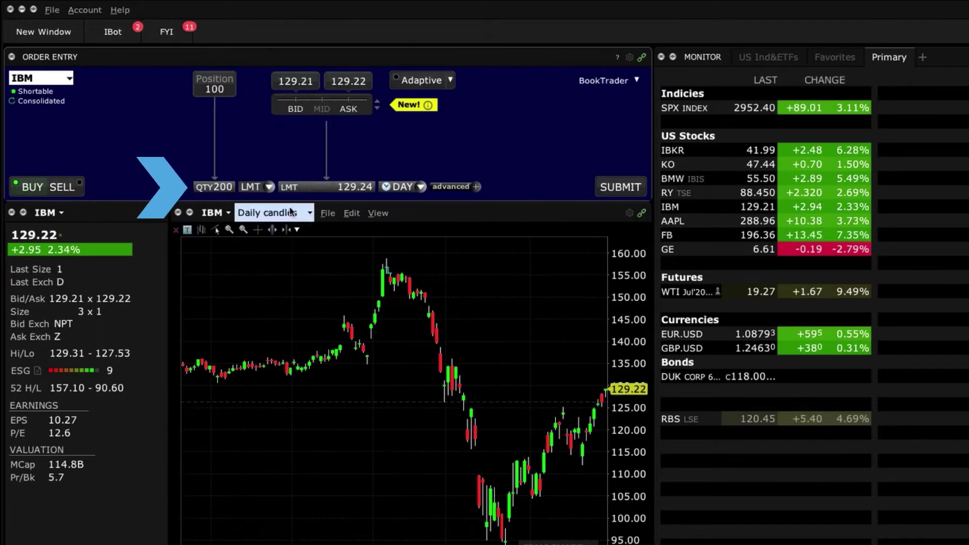
click(360, 191)
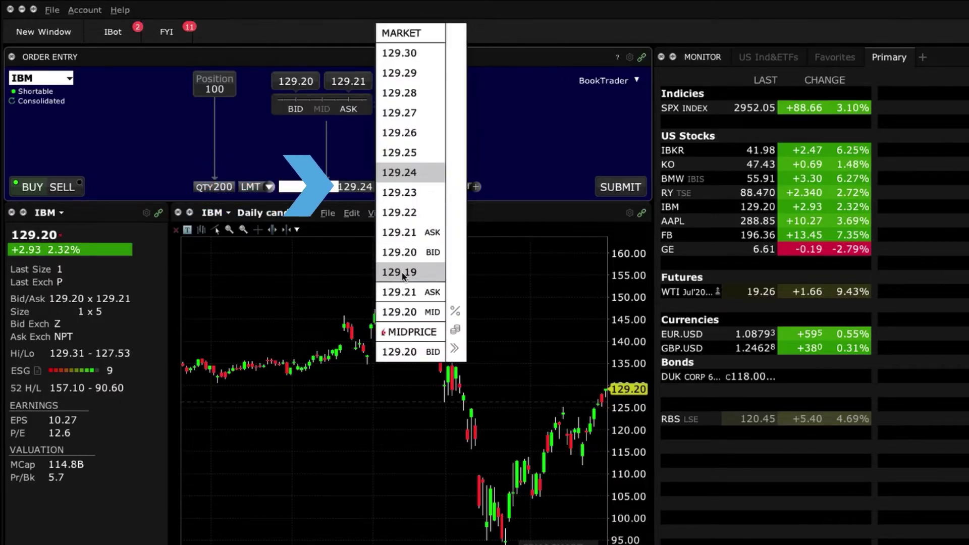
click(411, 331)
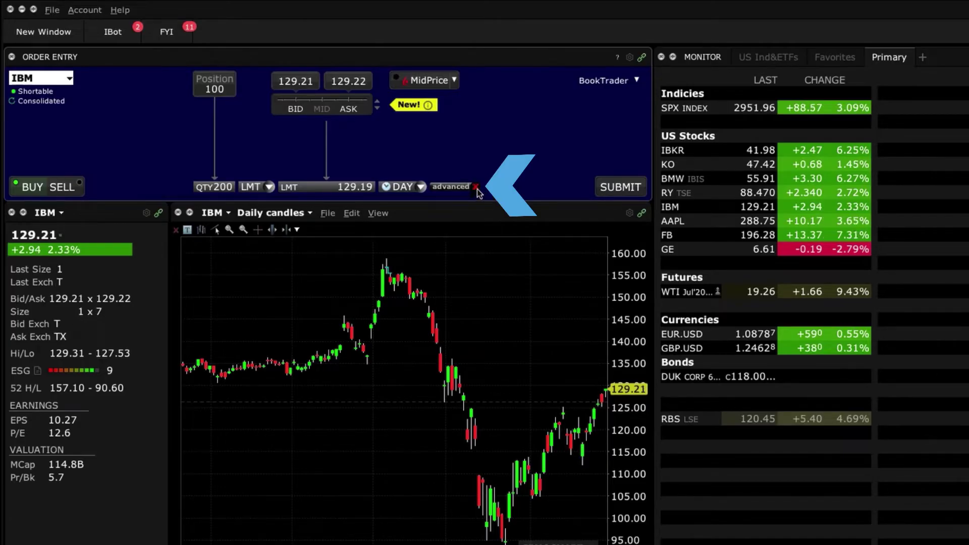
Save the IBM 200-share 129.19 buy as held, then submit and transmit it from Orders.
click(477, 188)
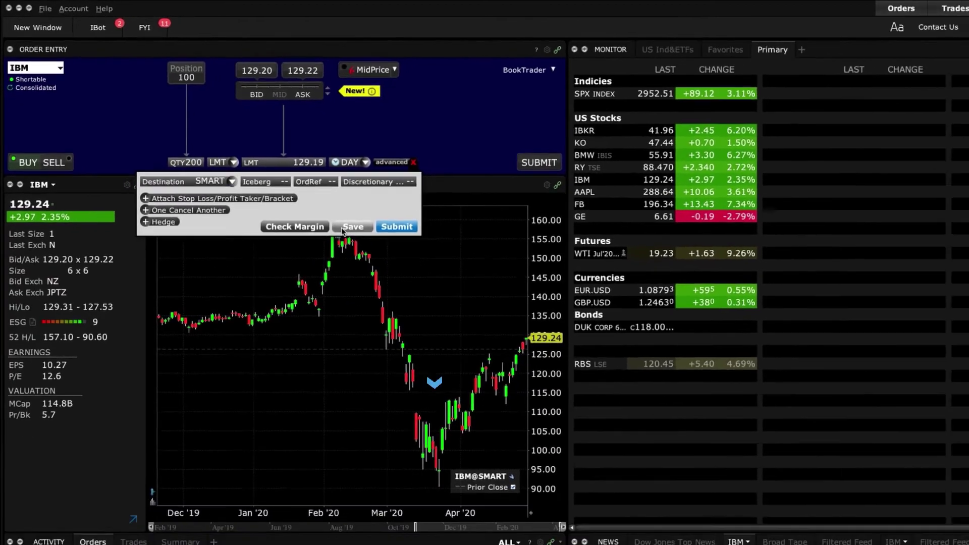
click(395, 263)
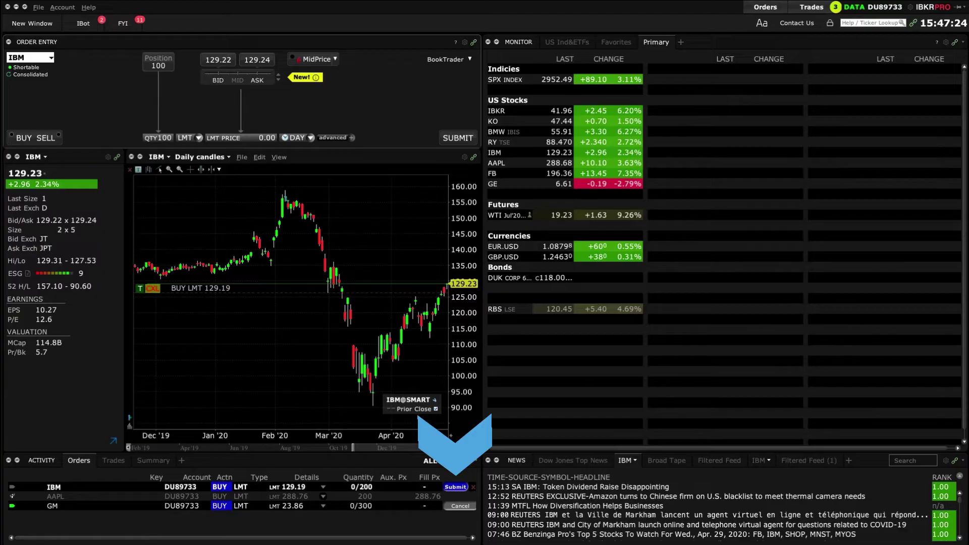
click(463, 489)
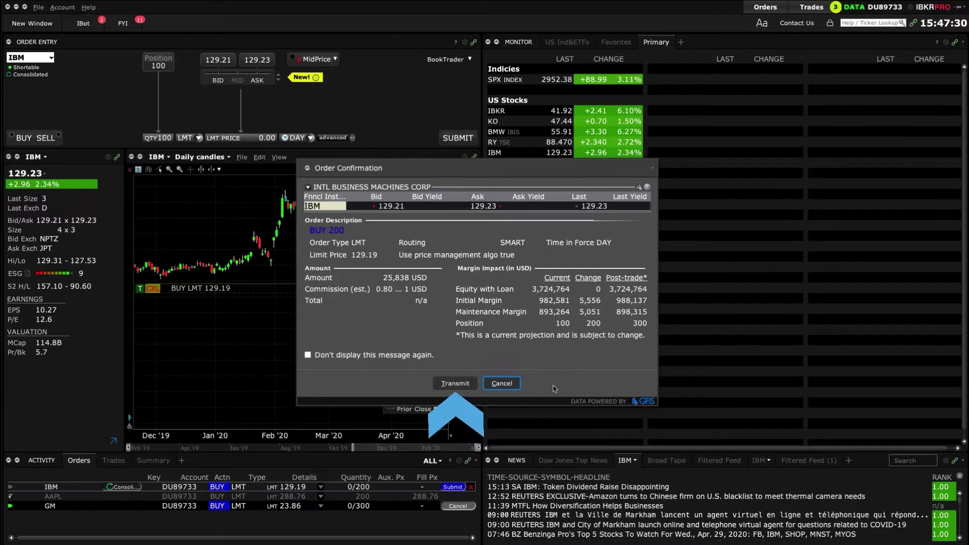
click(466, 387)
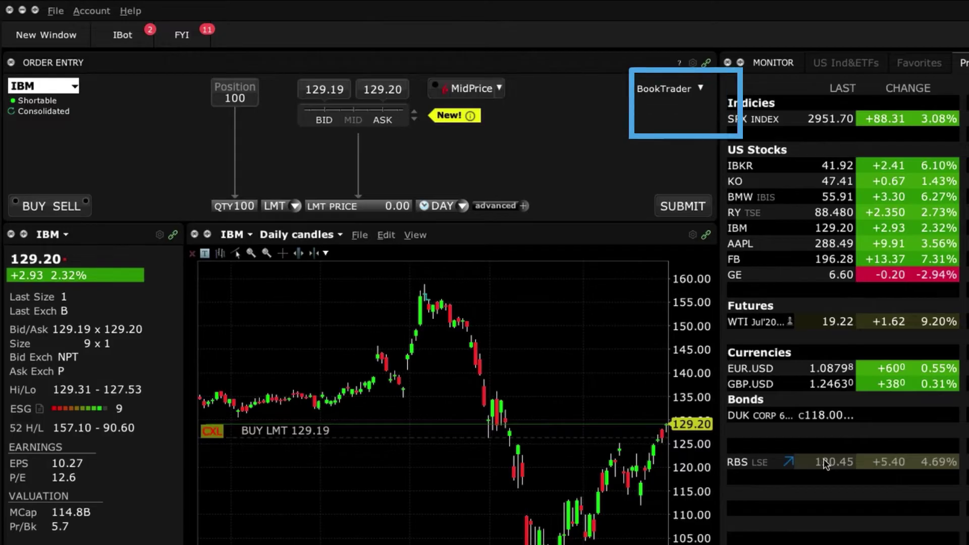
Link Fundamentals to order entry, then view and close IBM's company summary.
click(701, 88)
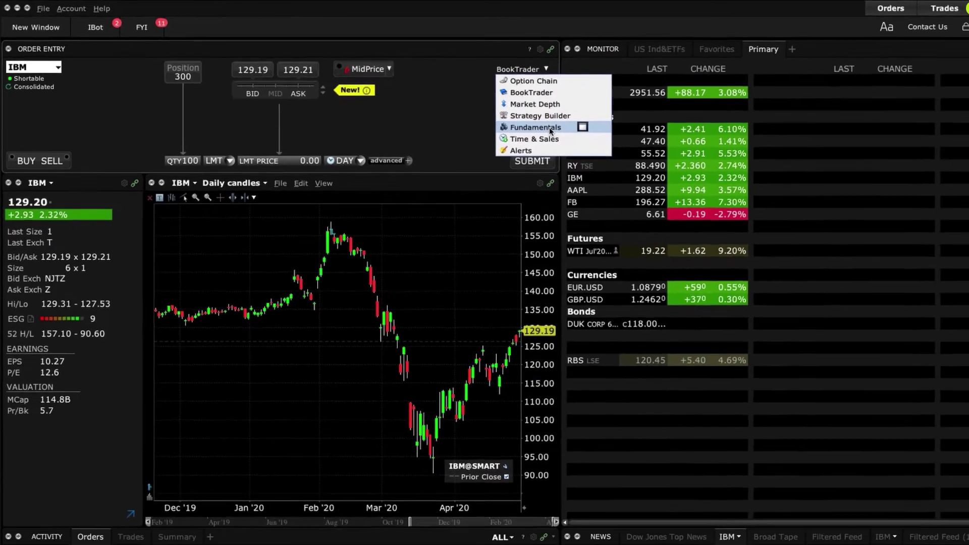
click(689, 160)
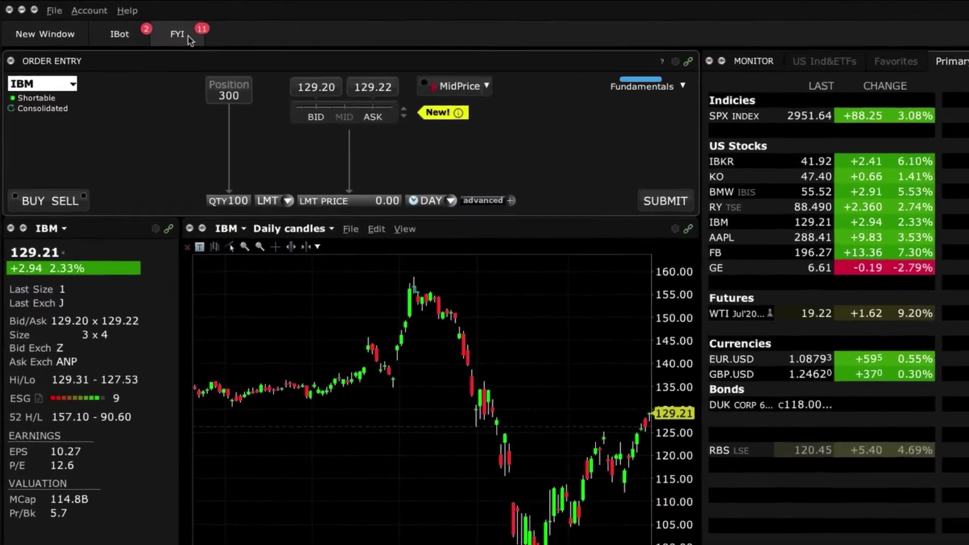
click(645, 82)
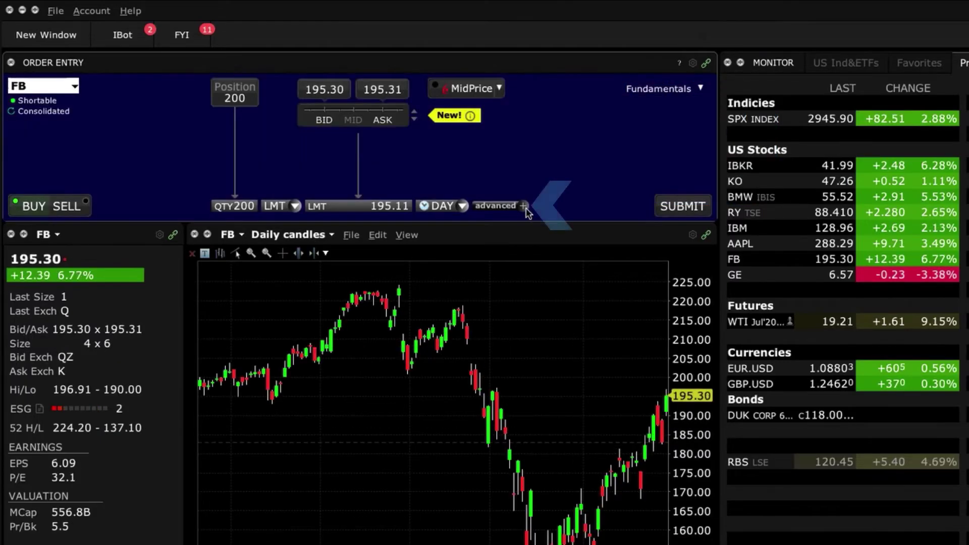
Keep SMART as the FB order's destination and expand Attach Stop Loss/Profit Taker/Bracket.
click(524, 206)
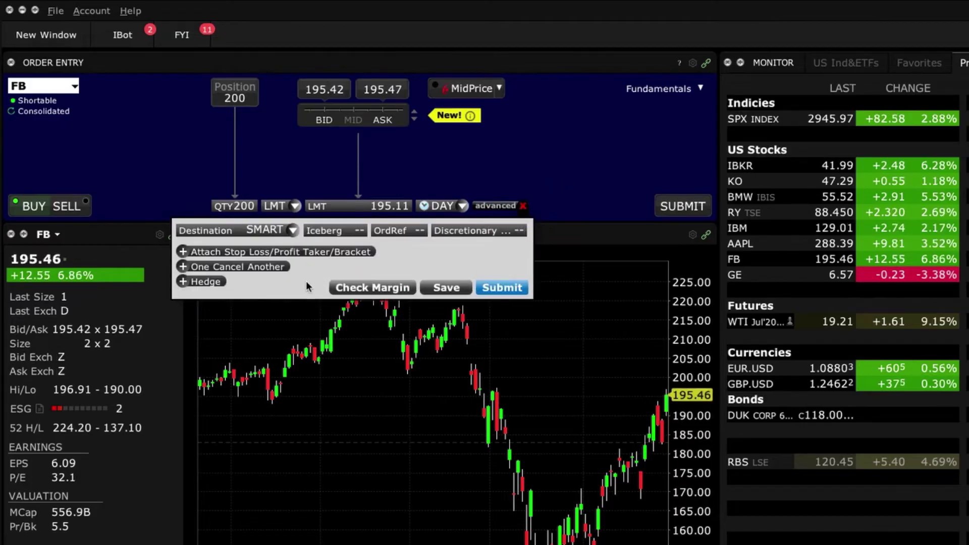
click(294, 232)
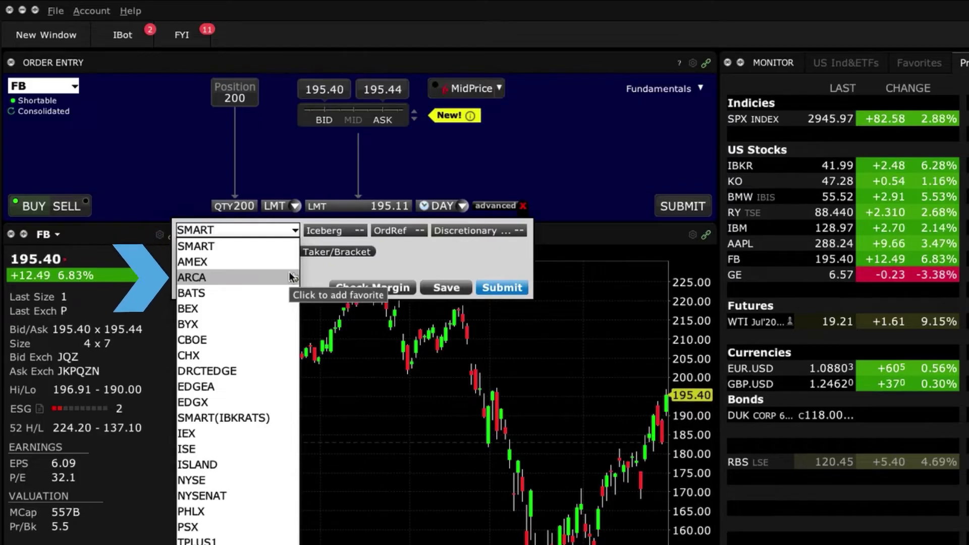
click(288, 250)
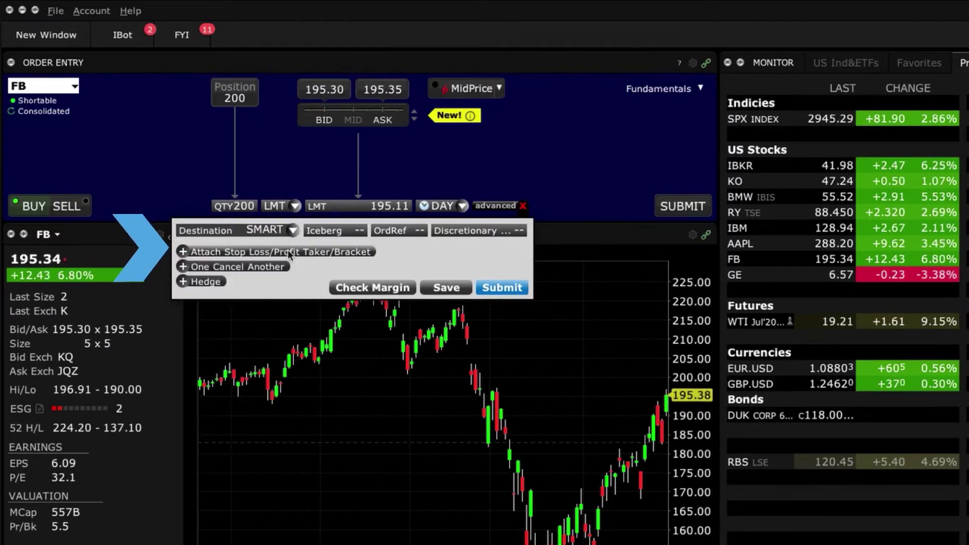
click(182, 252)
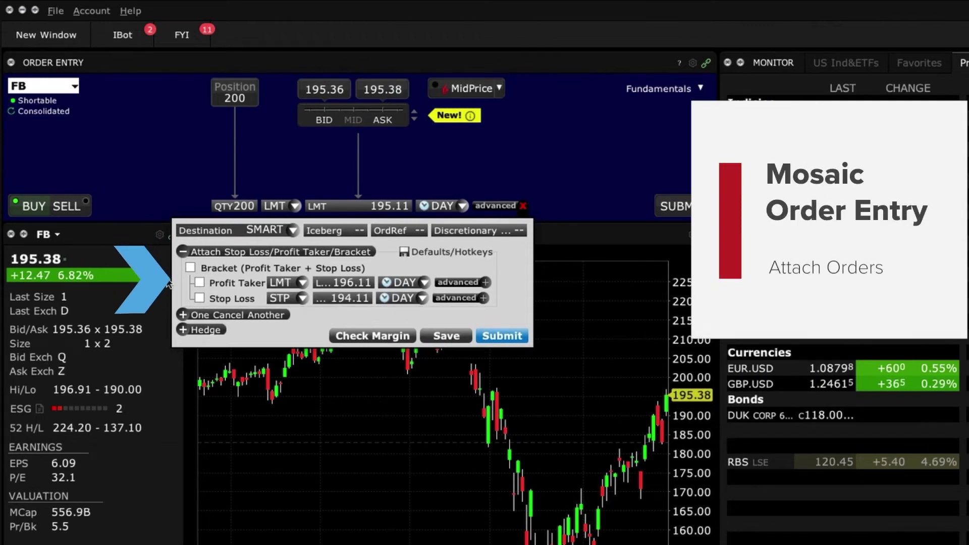
Enable Bracket with a 196.17 profit taker and 193.67 stop loss, then submit the FB order.
click(190, 268)
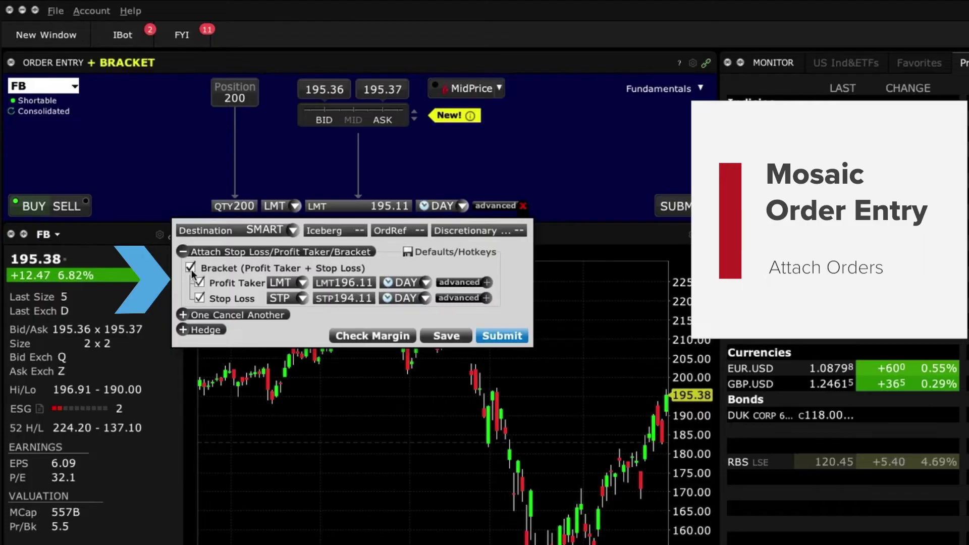
click(353, 284)
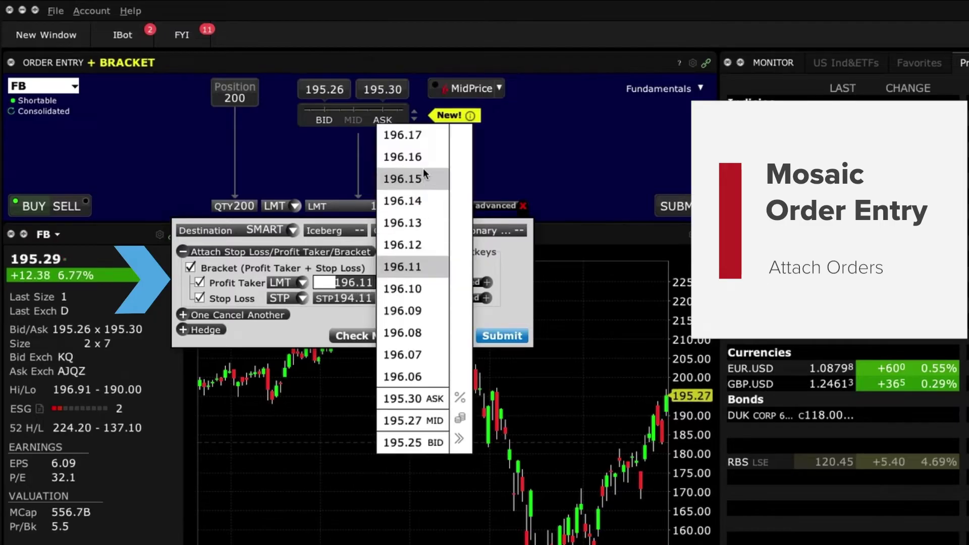
click(423, 140)
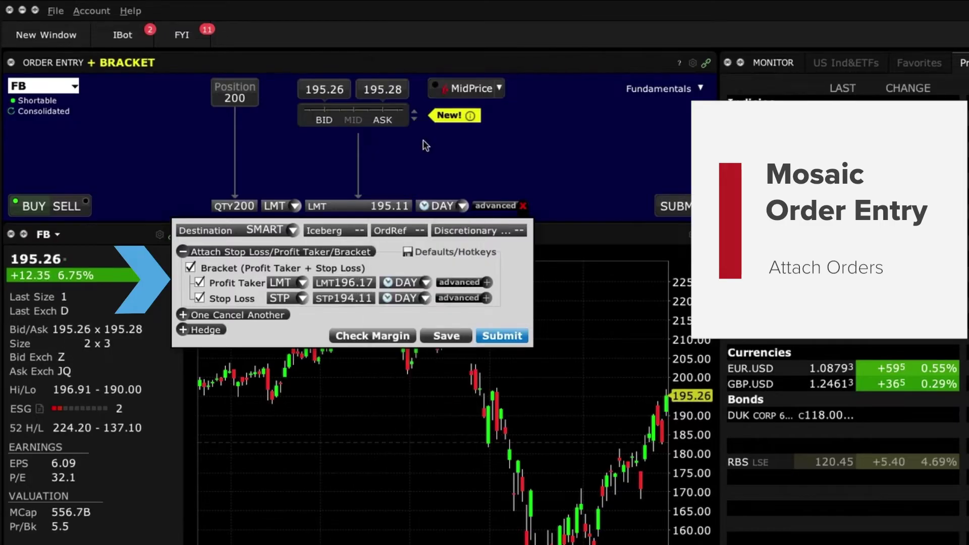
click(362, 300)
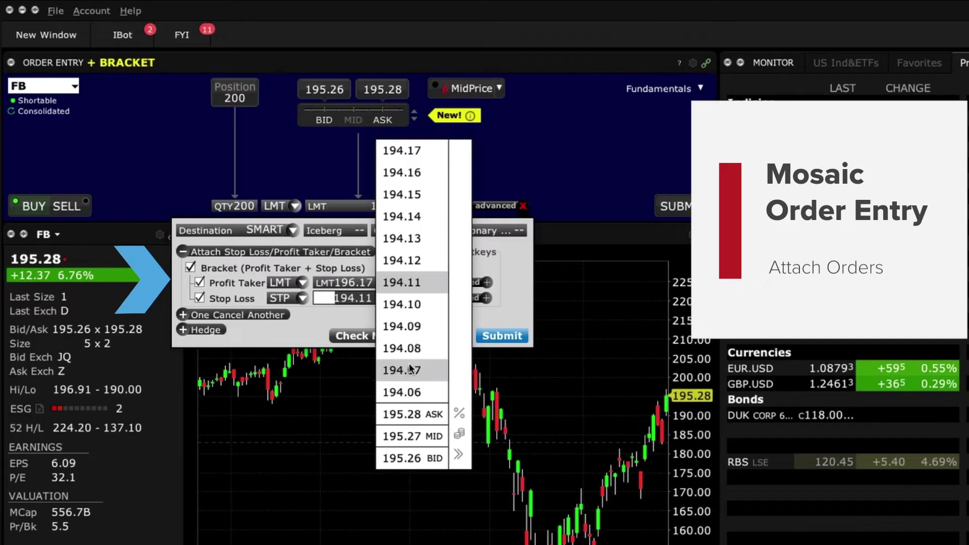
scroll(408, 353, down, 5)
scroll(410, 353, down, 5)
scroll(410, 352, down, 2)
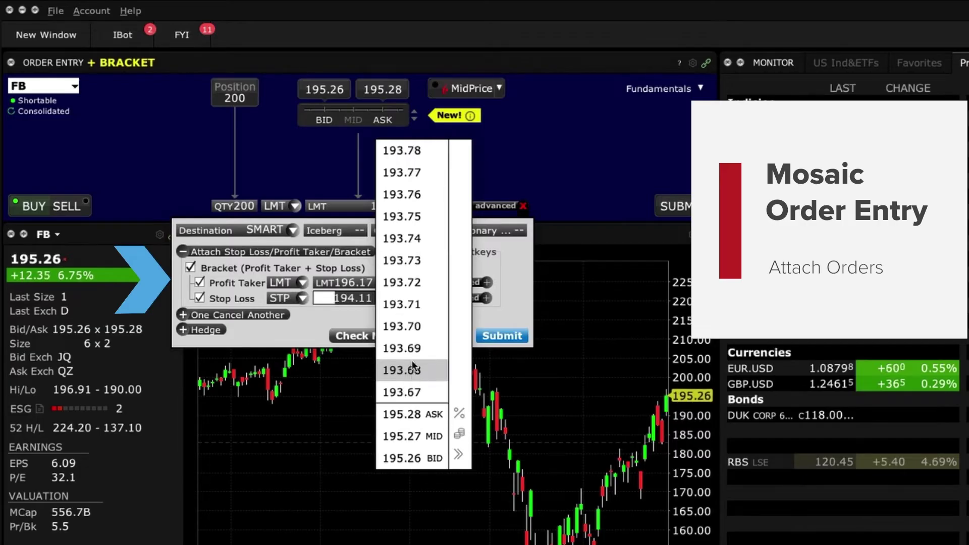
click(400, 370)
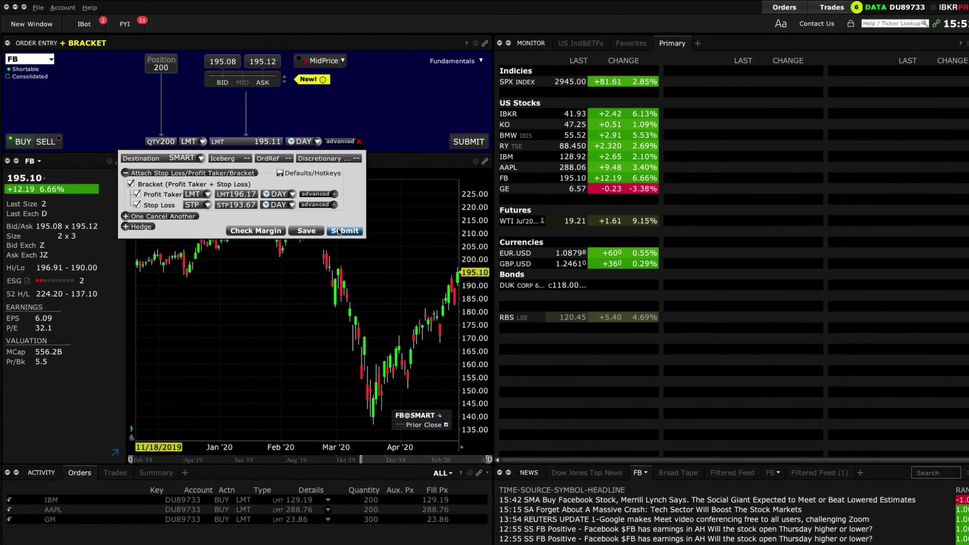
click(459, 313)
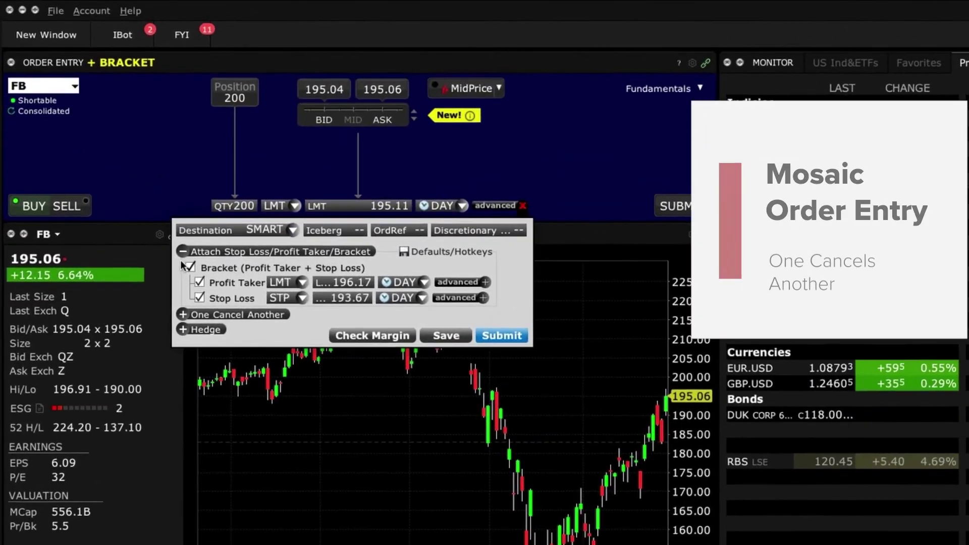
Drop the FB bracket orders, show One Cancels Another, and set the quantity to 500.
click(155, 220)
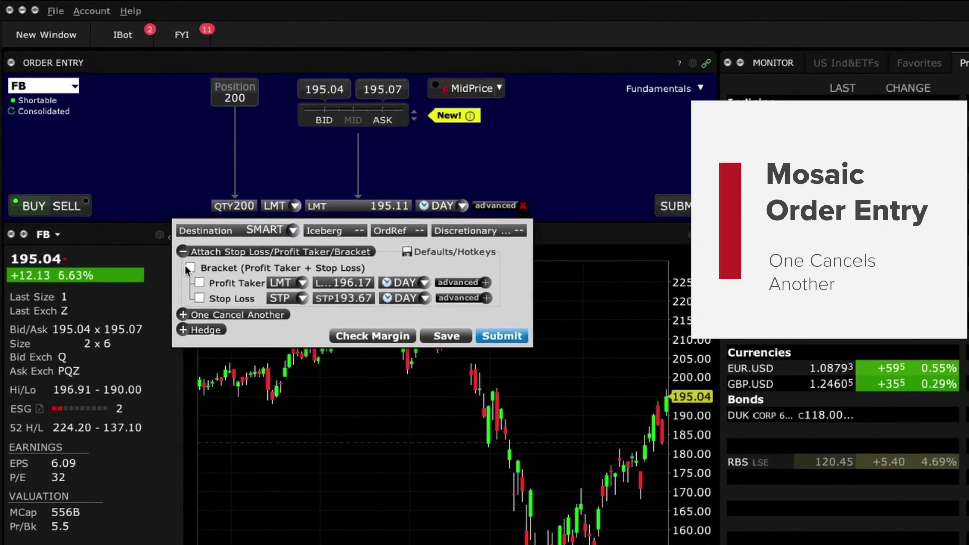
click(183, 252)
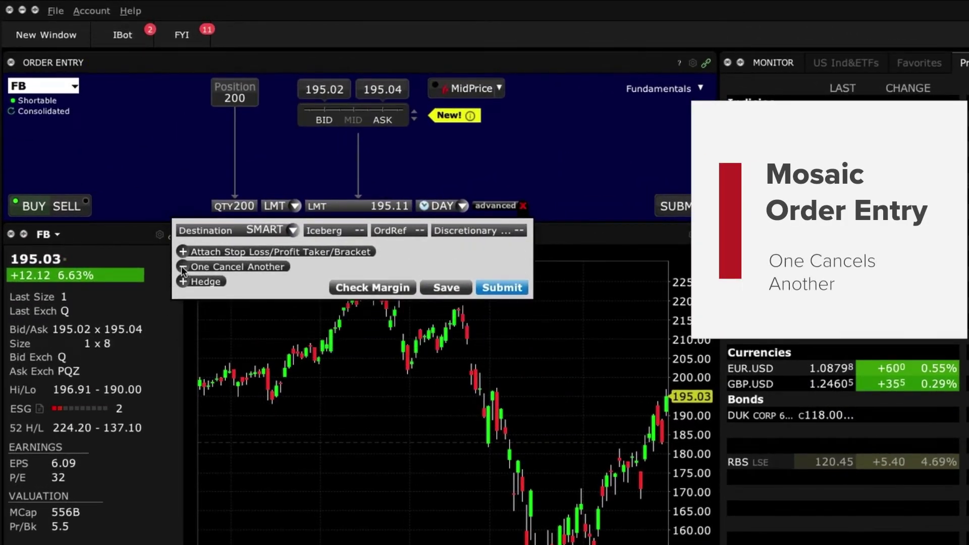
click(181, 267)
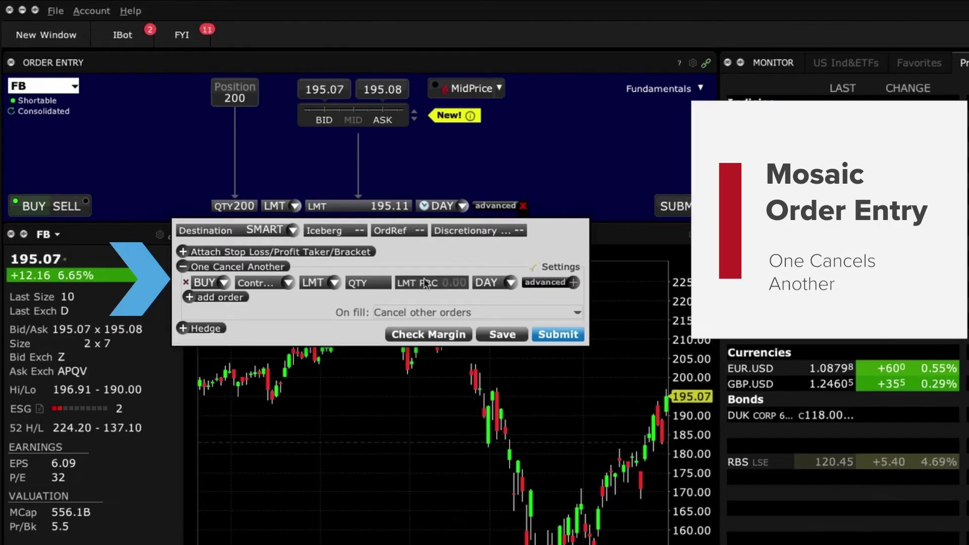
click(247, 206)
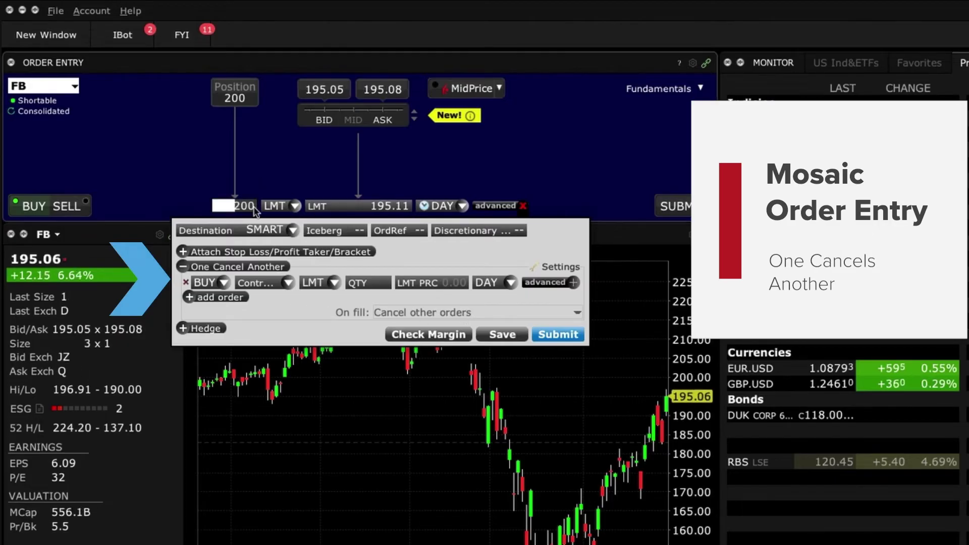
text(500)
key(Return)
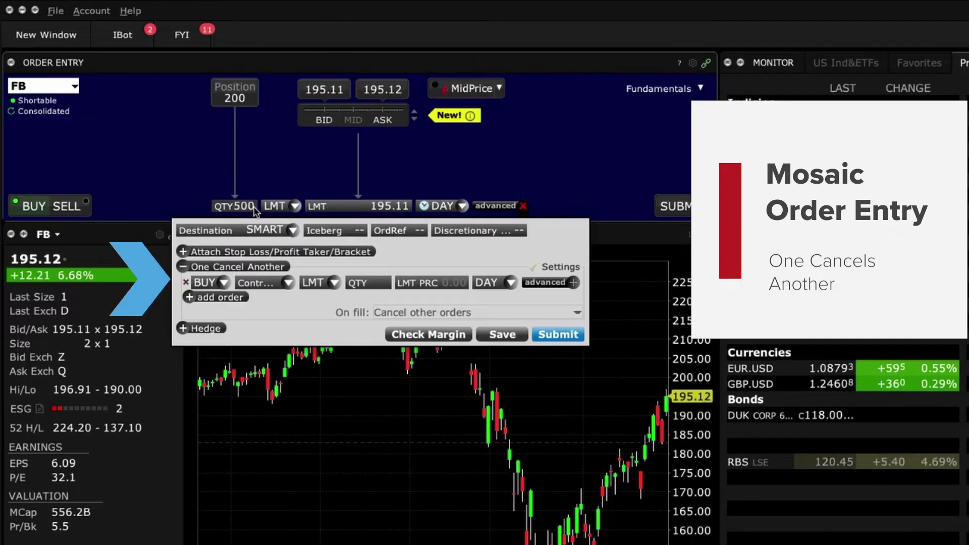
Add a TWTR buy leg of 750 shares at 31.12 to the one-cancels-another group.
click(255, 284)
text(TWTR)
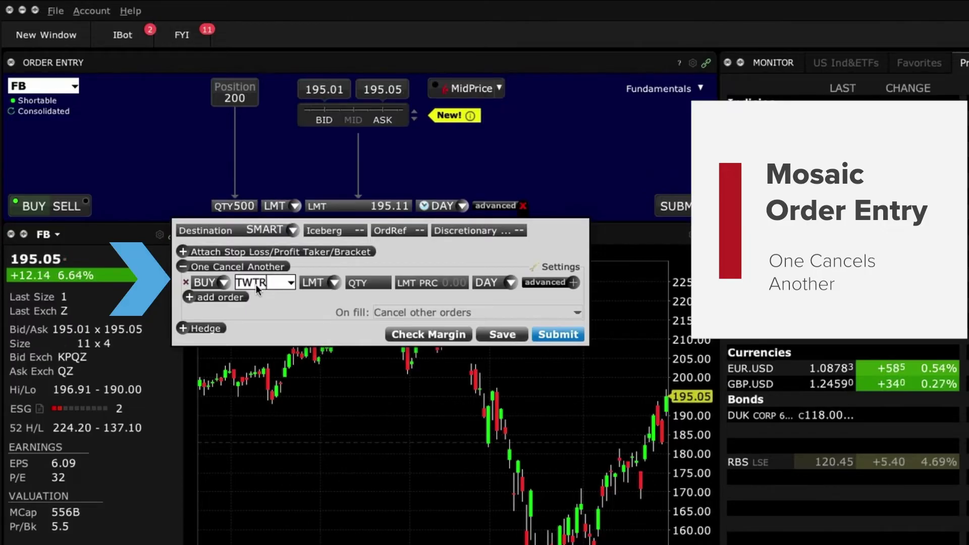
key(Return)
text(750)
key(Return)
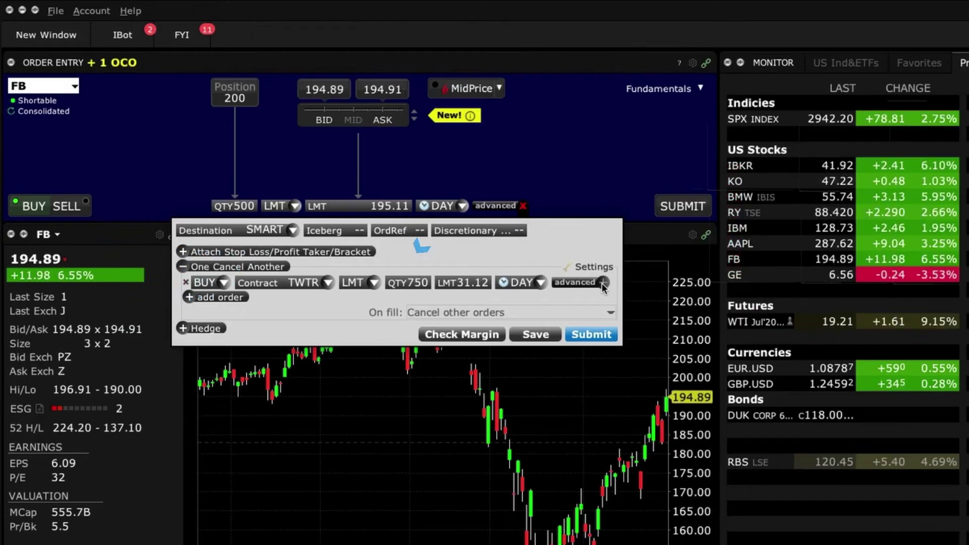
click(602, 283)
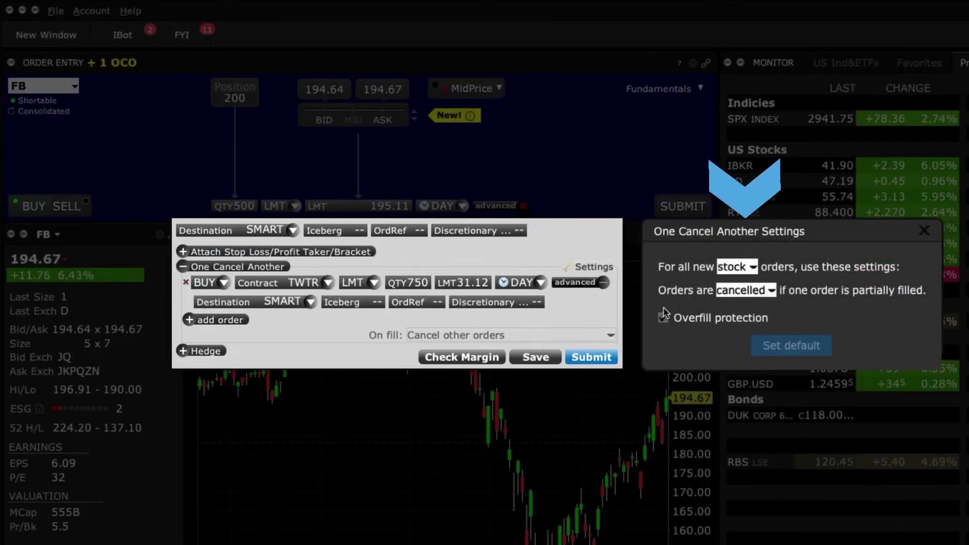
Keep 'cancelled' as the partial-fill handling in One Cancel Another Settings.
click(769, 292)
click(768, 293)
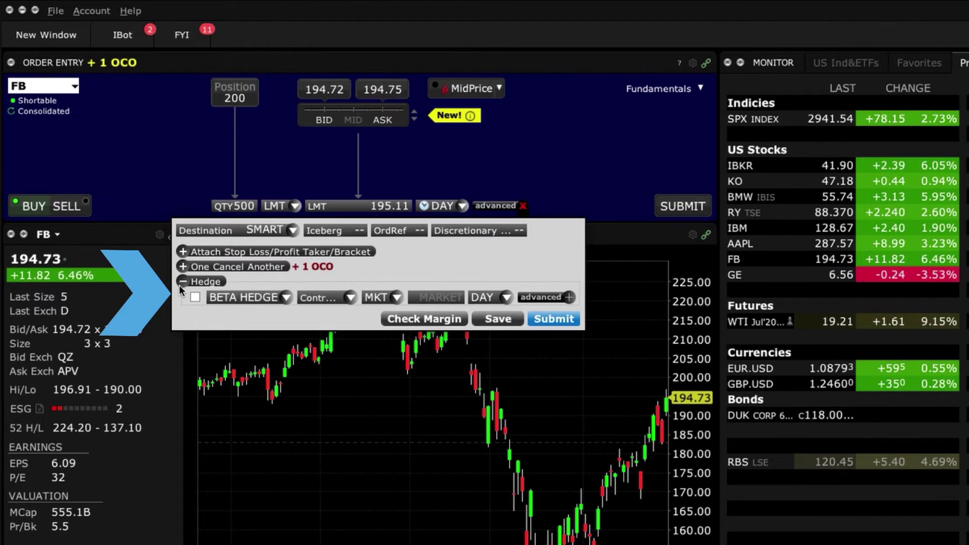
Set the FB hedge type to Pair Trade, after briefly choosing FX Order.
click(287, 298)
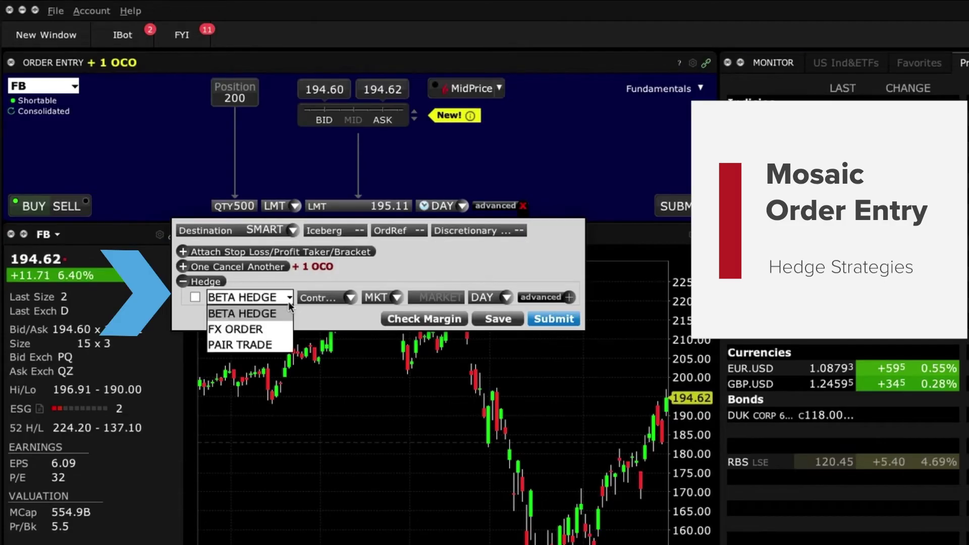
click(279, 329)
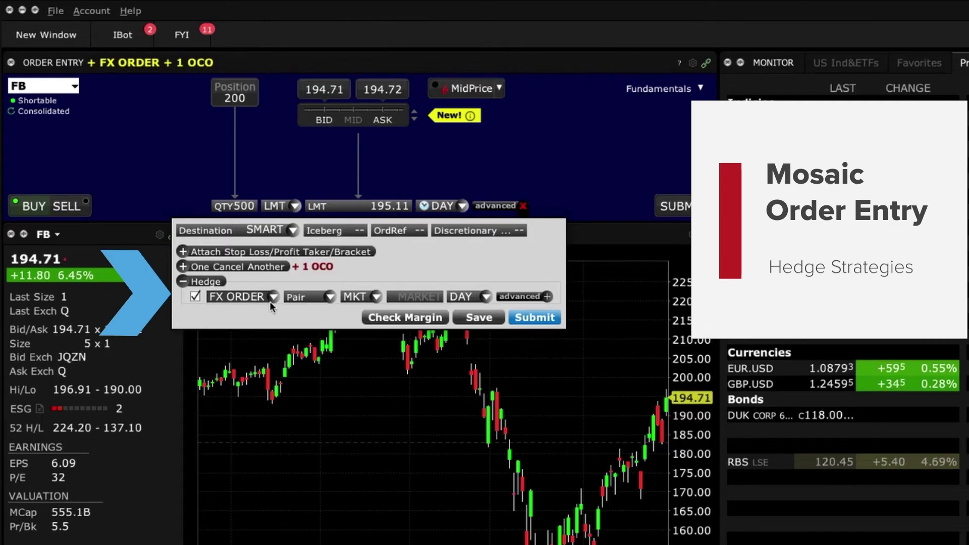
click(271, 298)
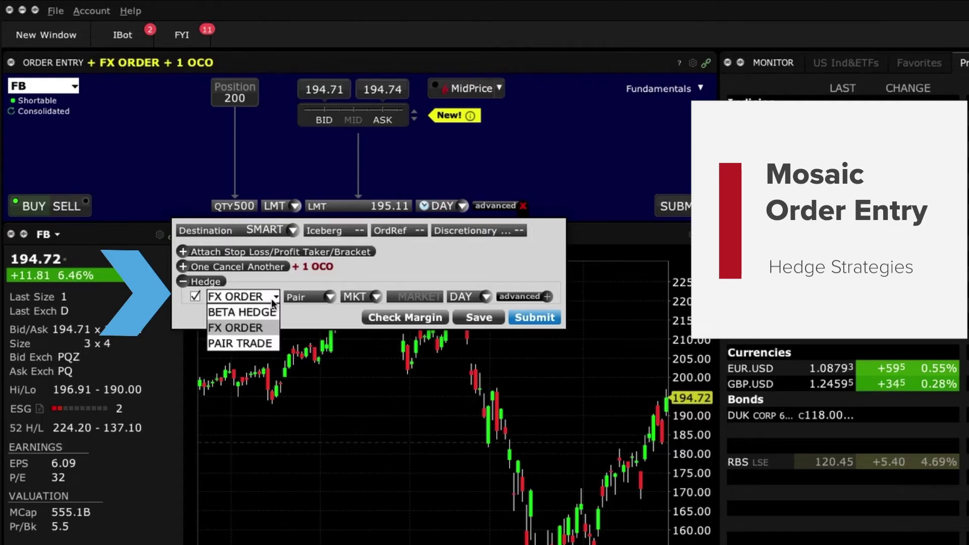
click(264, 343)
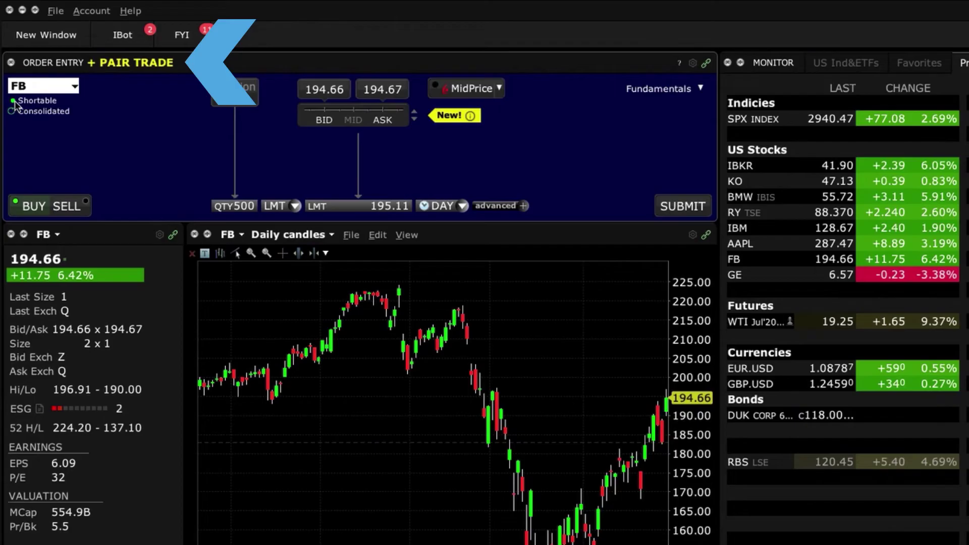
Switch the FB ticket to the Adaptive algo, giving a 500-share Adaptive MKT (IB) order.
mouse_move(26, 103)
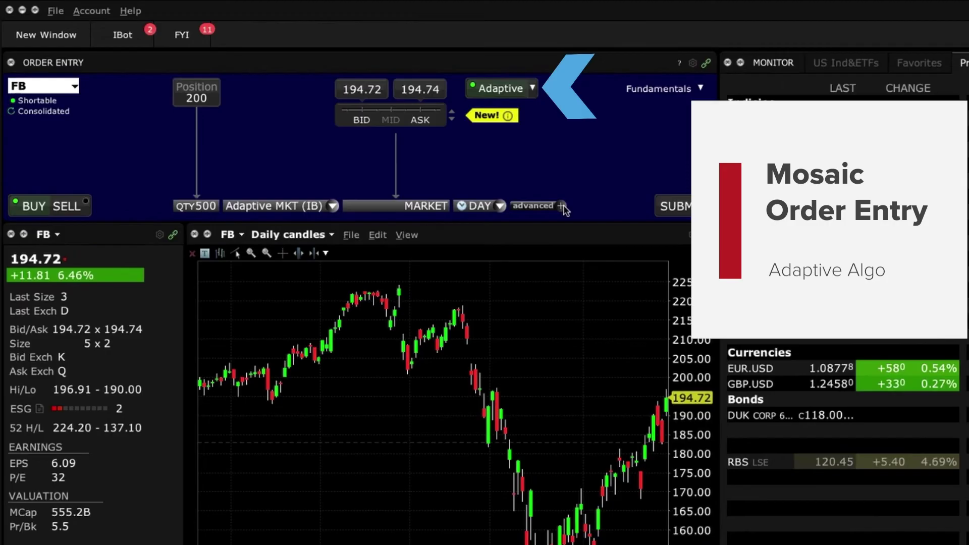
click(564, 204)
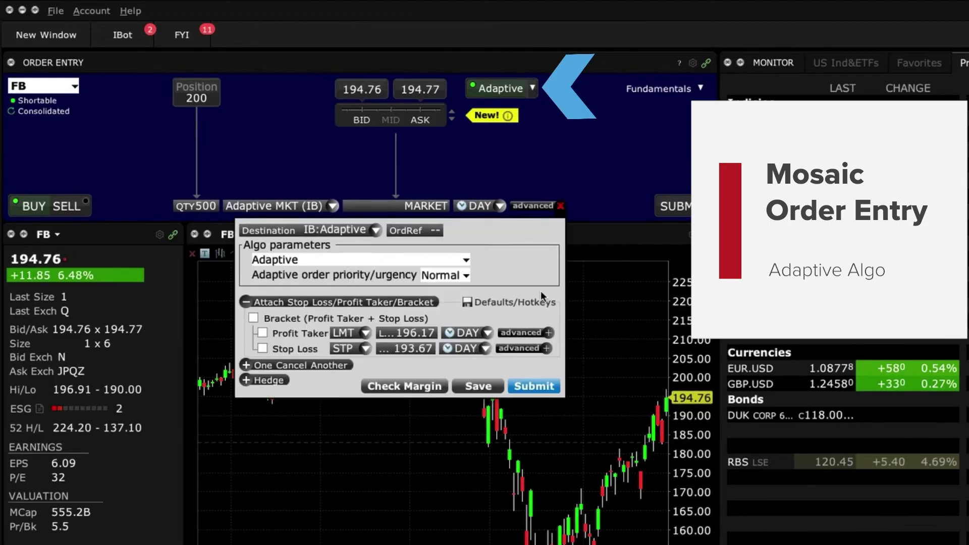
click(467, 274)
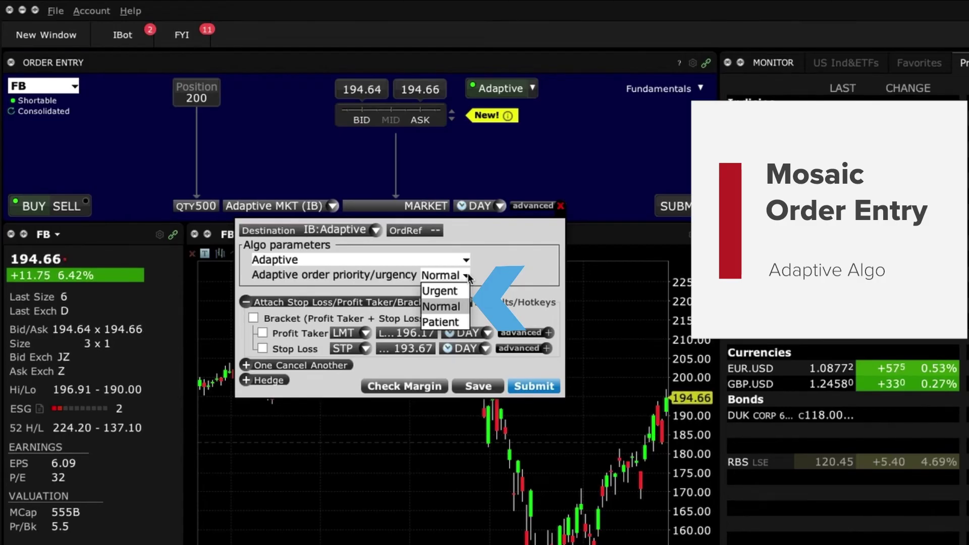
click(482, 277)
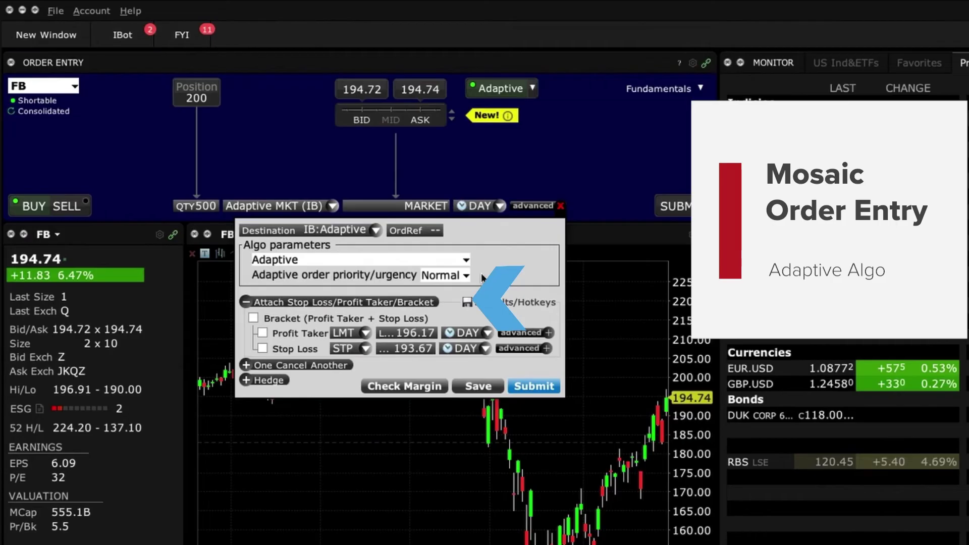
click(561, 206)
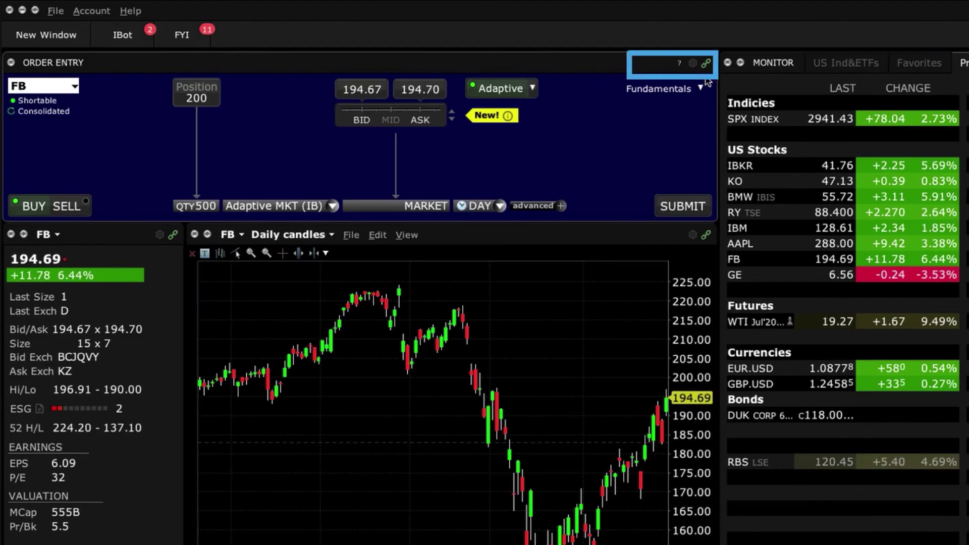
In Order Entry settings, try Rapid Transmit, then set the tool style to Interactive and save.
click(693, 62)
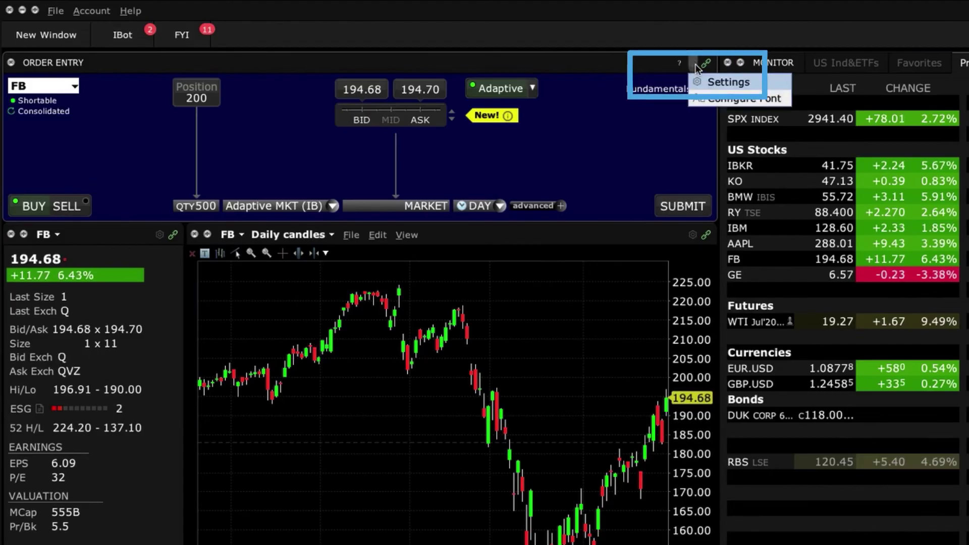
click(711, 82)
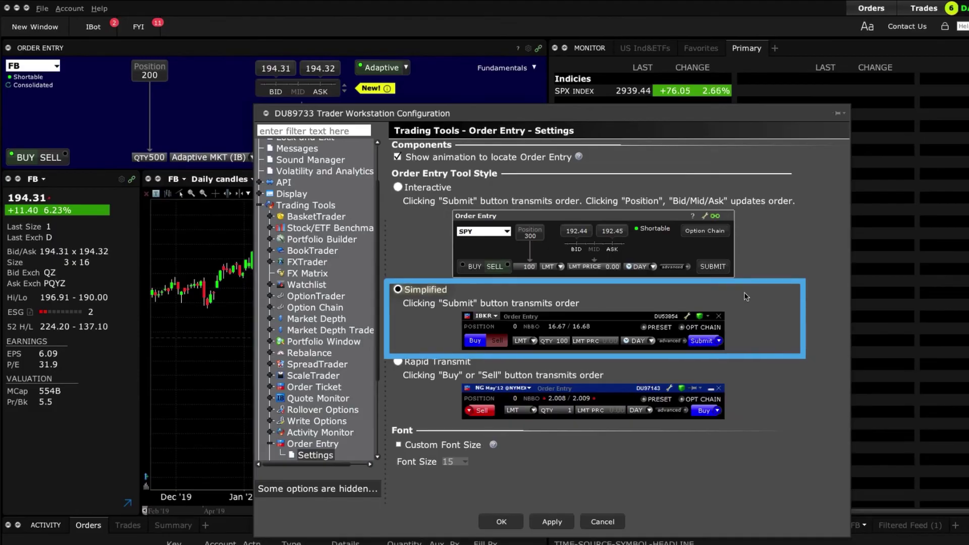
click(397, 362)
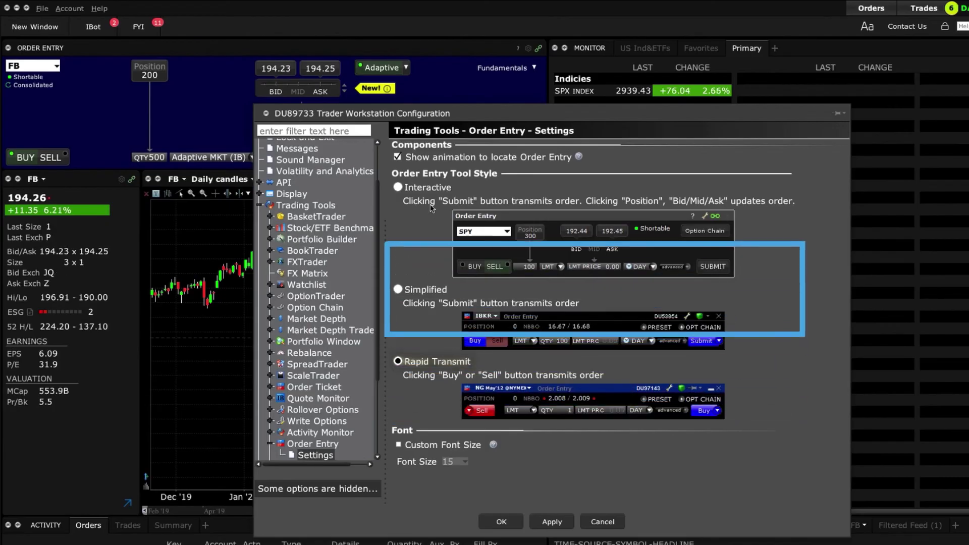
click(405, 188)
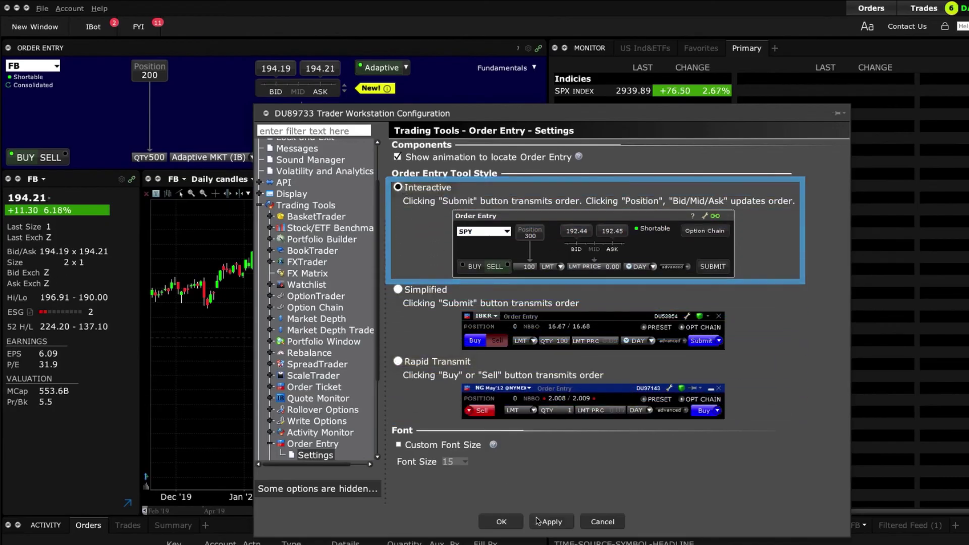
click(510, 521)
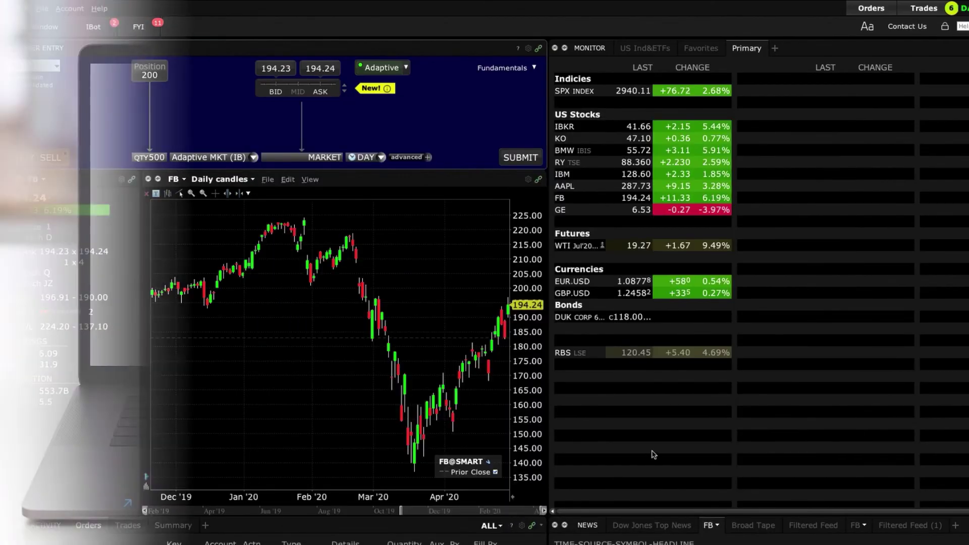